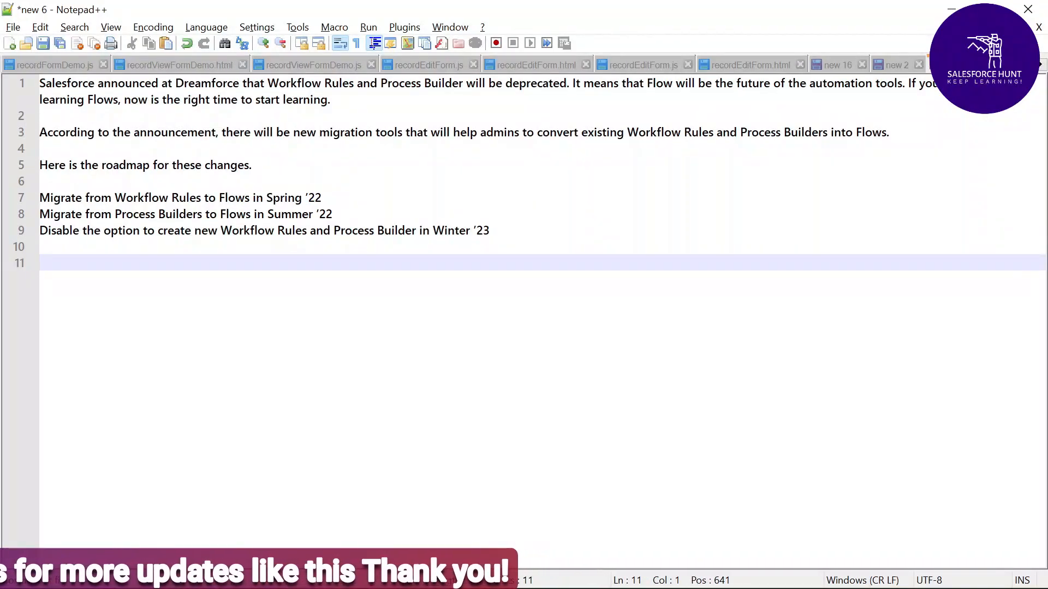
left_click_drag(426, 247, 5, 203)
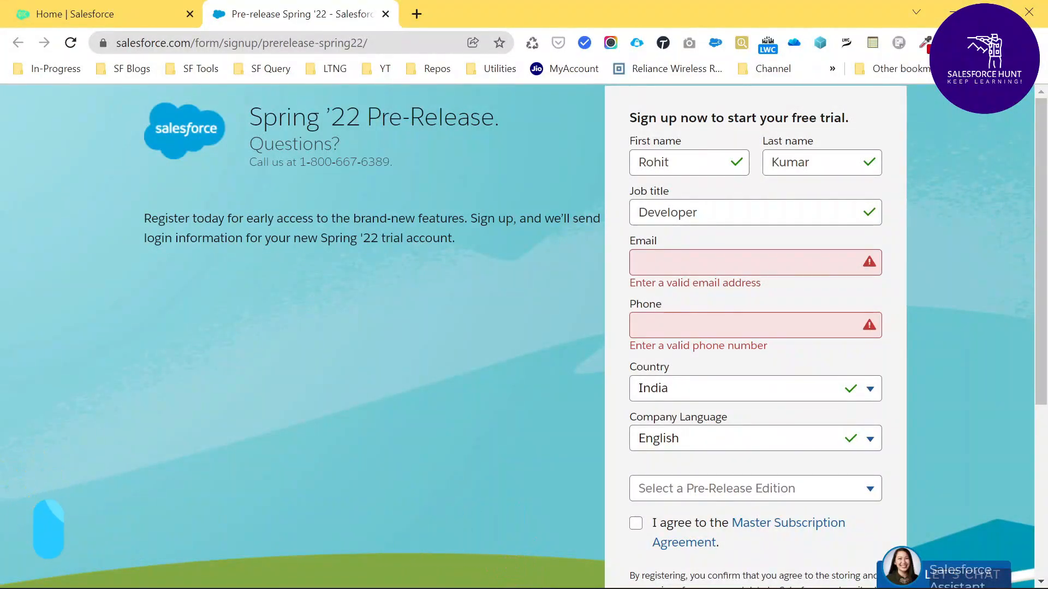
key("ctrl+l")
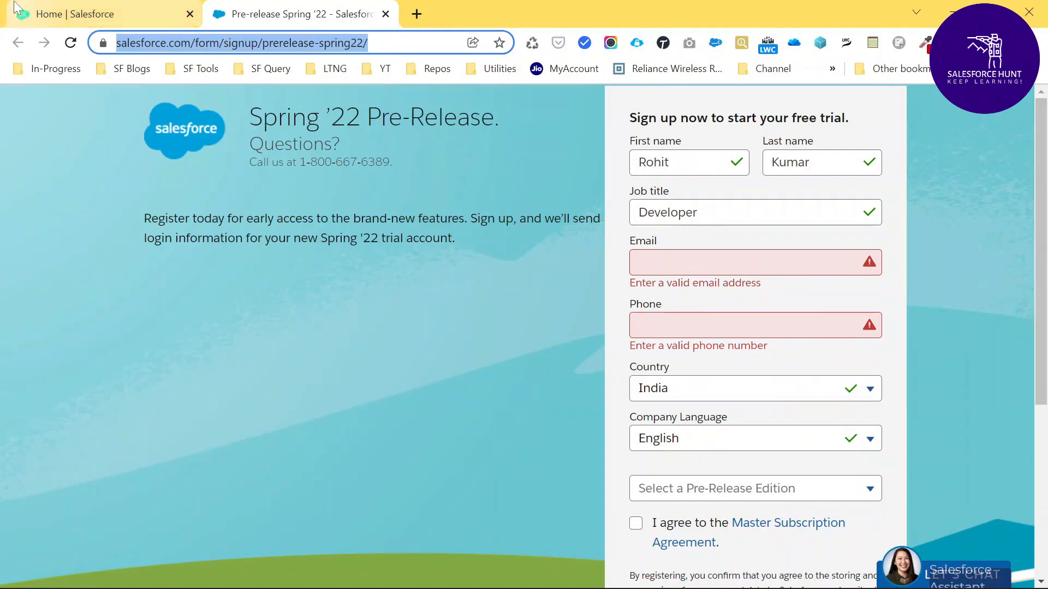
Step: Switch to the Salesforce Setup page, search for "workflo", open Workflow Rules and dismiss the Recycle Bin tip
left_click(33, 13)
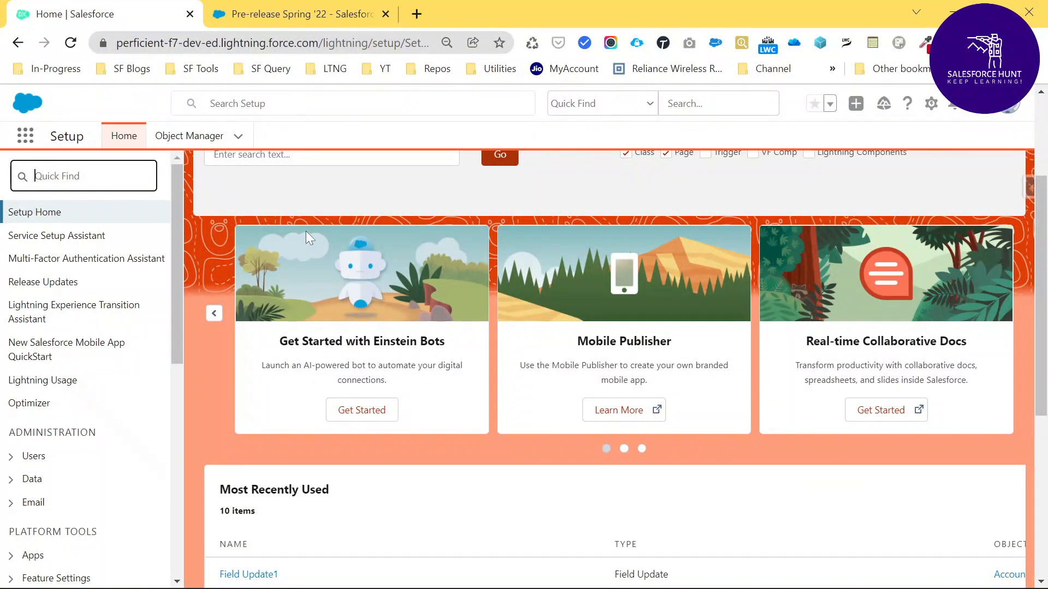
scroll(382, 271, "up", 3)
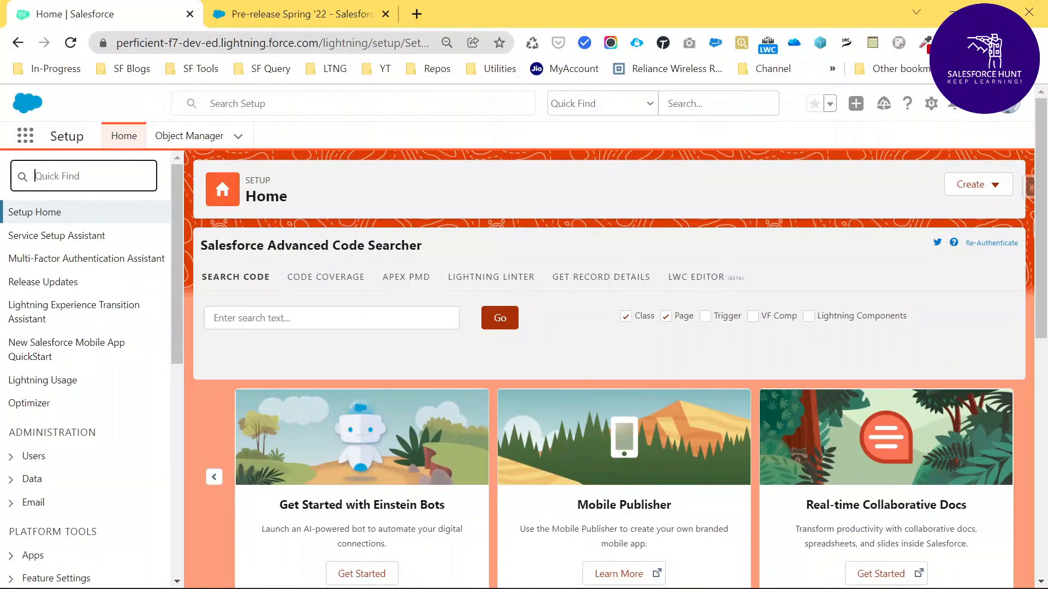
left_click(83, 177)
type("wo")
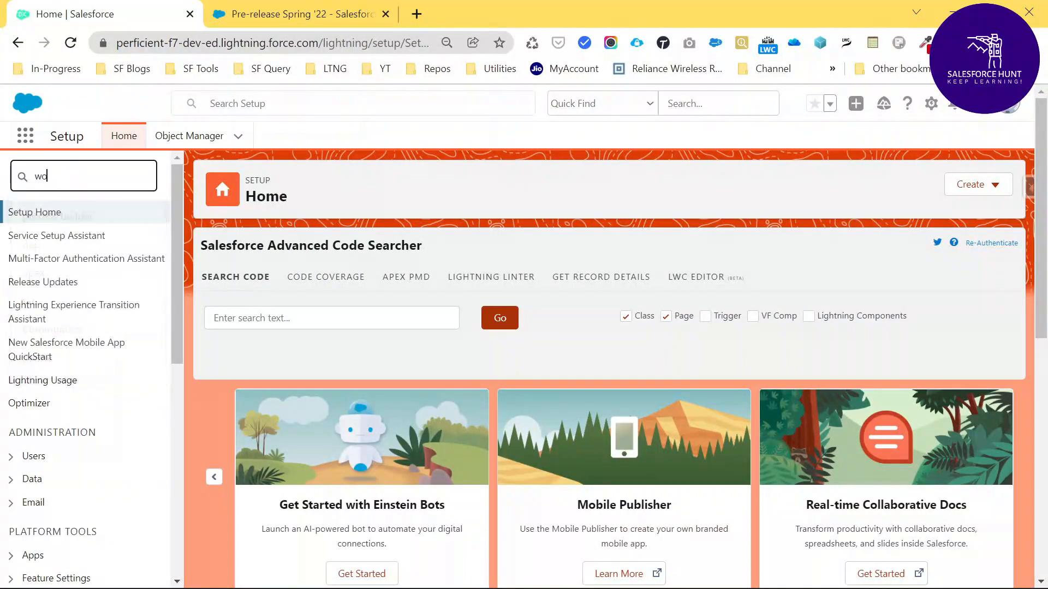
type("rkflo")
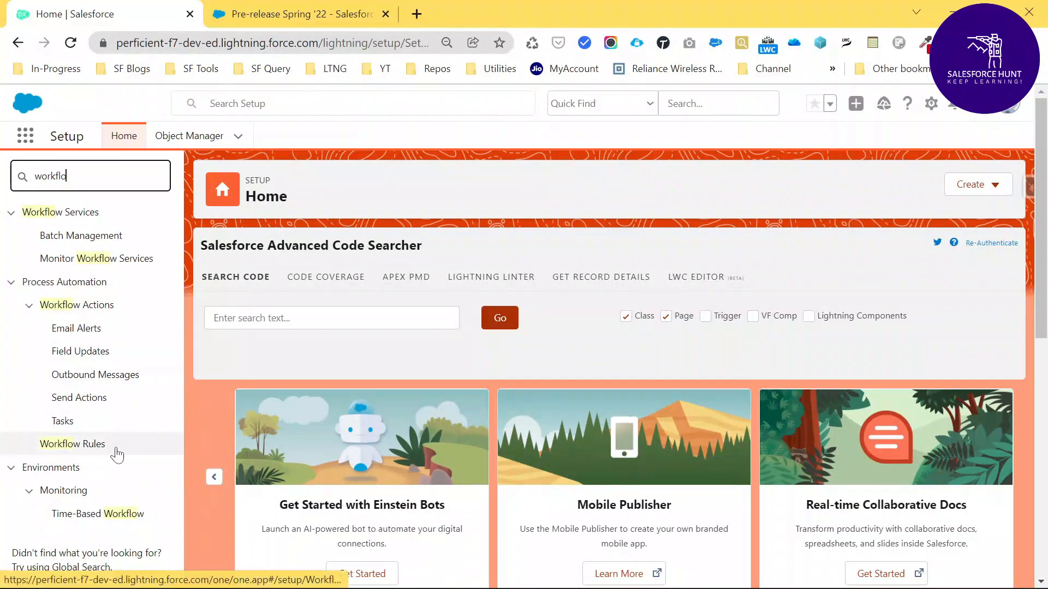
left_click(89, 451)
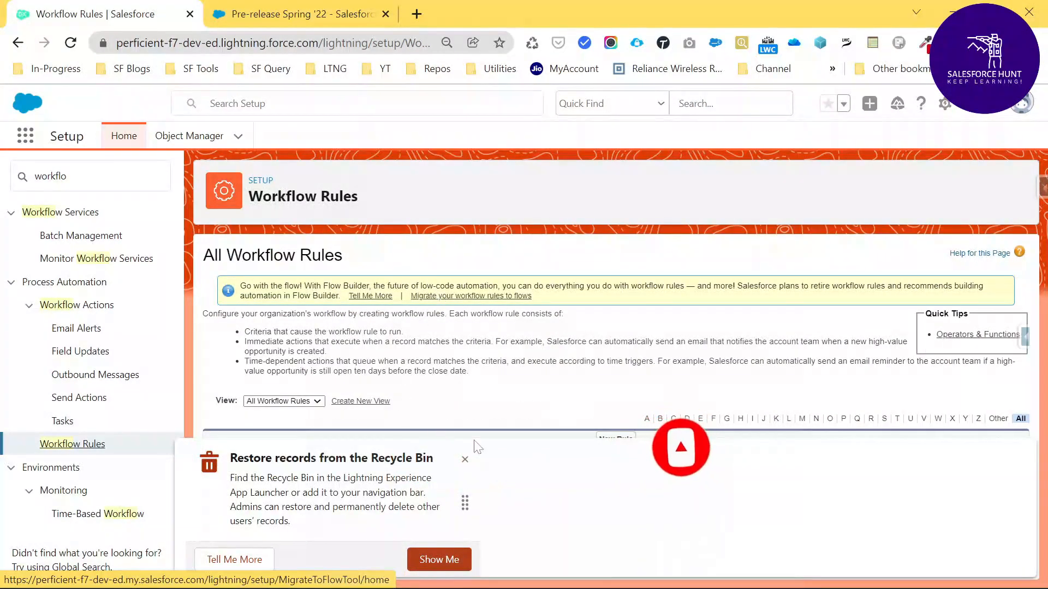
left_click(465, 462)
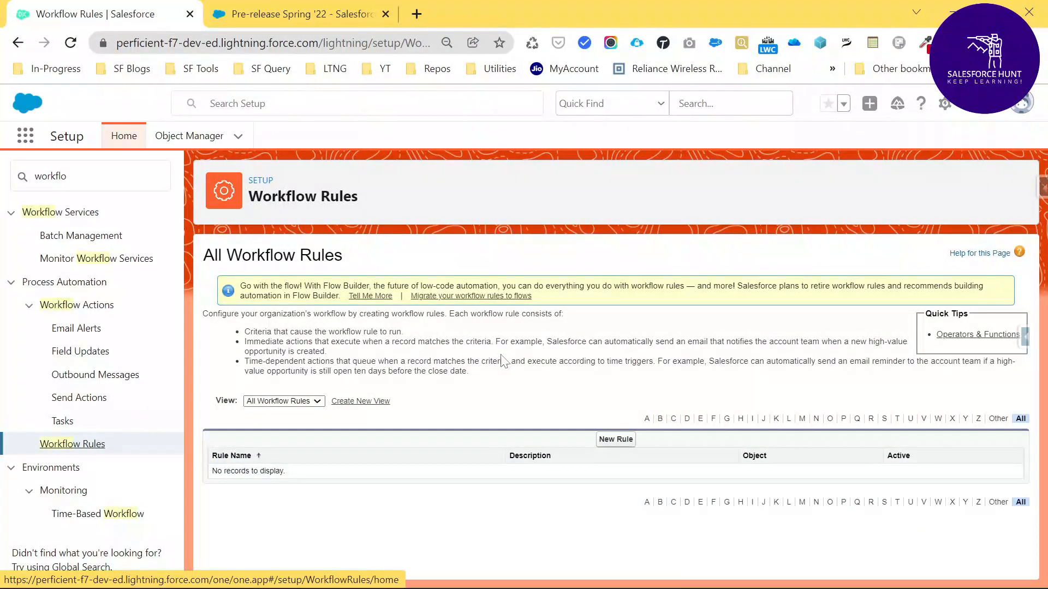
Step: Start a new workflow rule, continuing with Workflow Rules instead of Flow Builder, and choose Account as its object
left_click(617, 440)
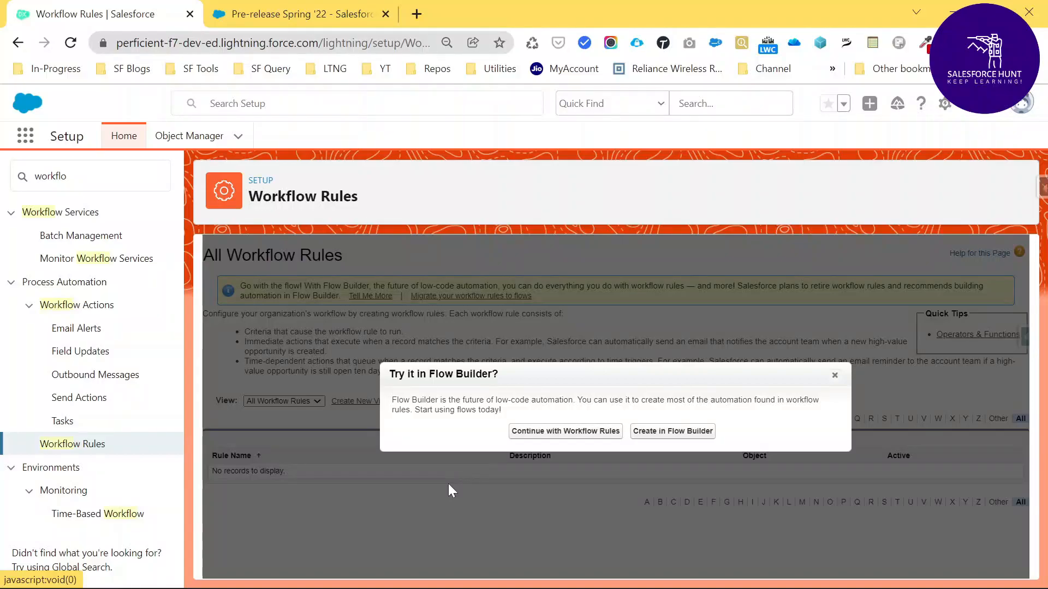
left_click(532, 442)
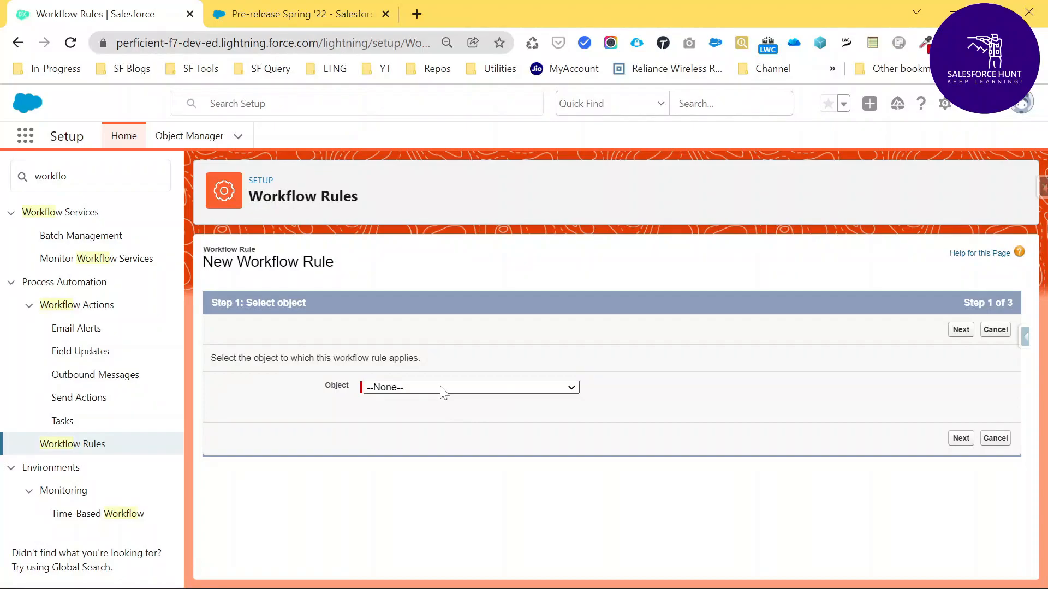
left_click(441, 388)
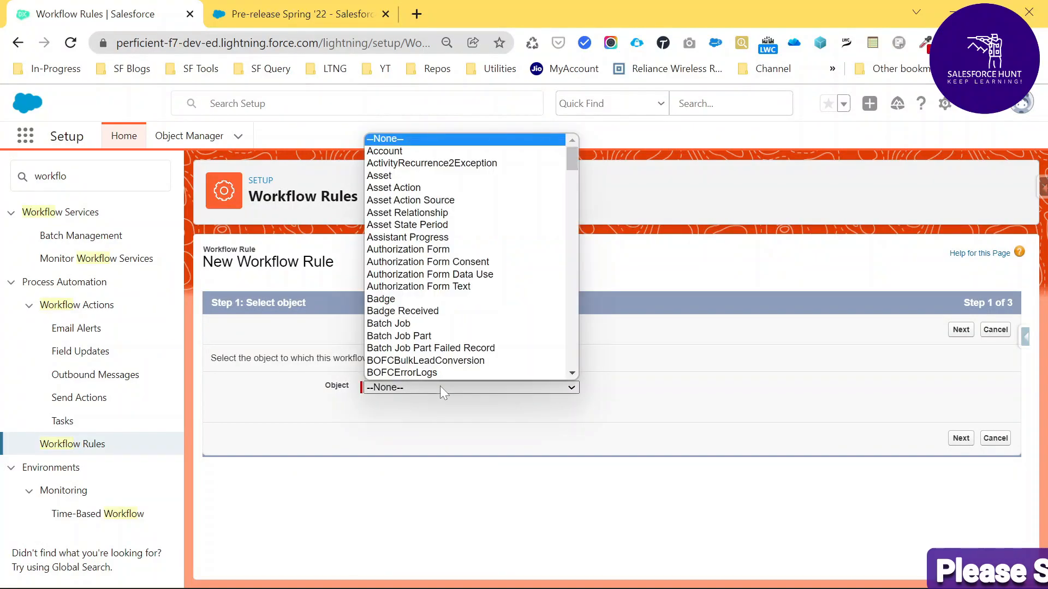
left_click(430, 152)
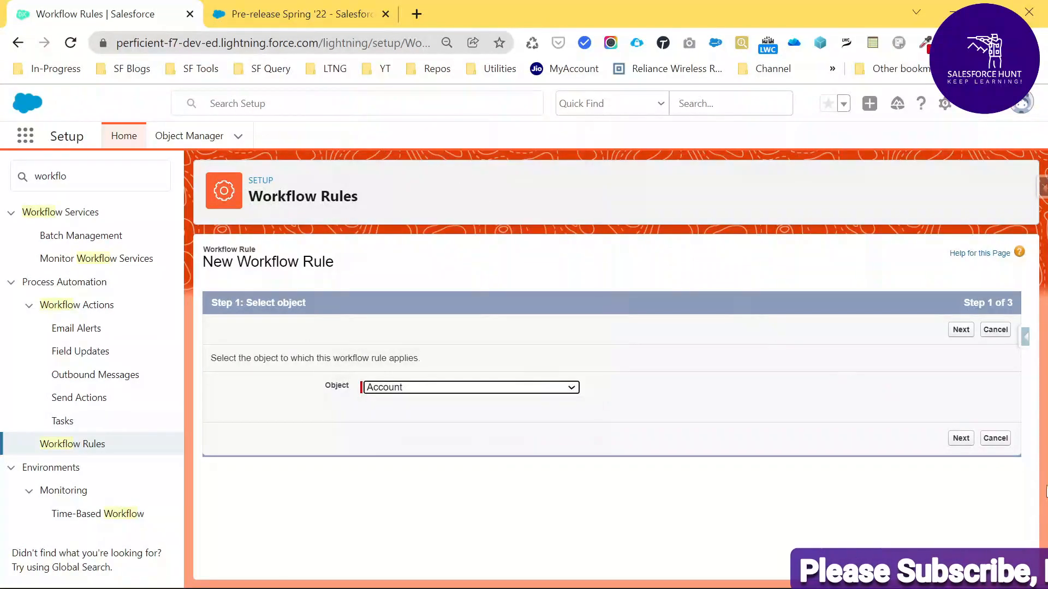
left_click(960, 438)
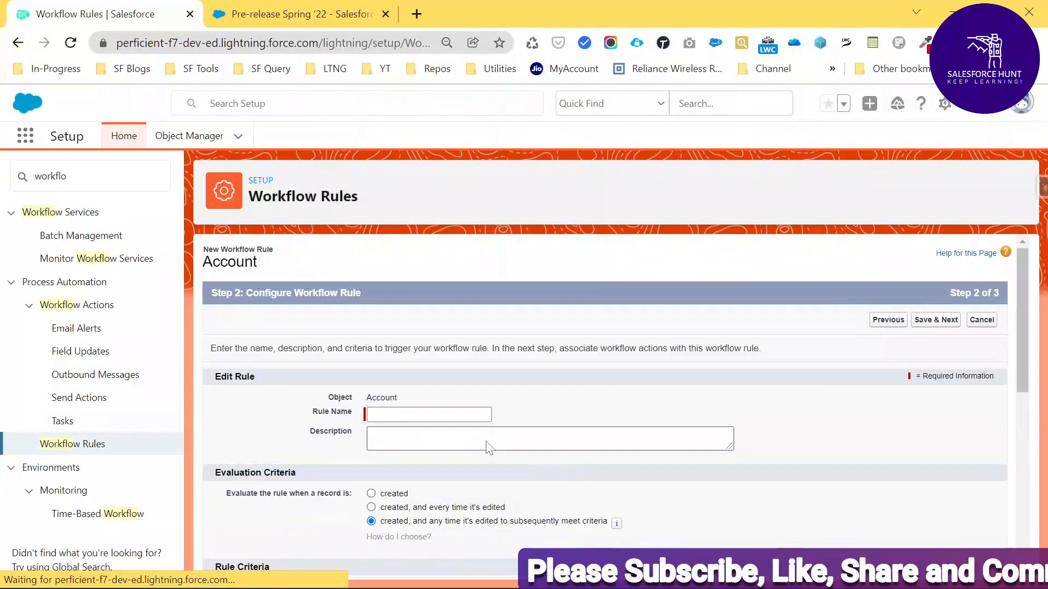
Step: Name the rule "Account WFR" and have it evaluated only when a record is created
left_click(429, 415)
type("Acc")
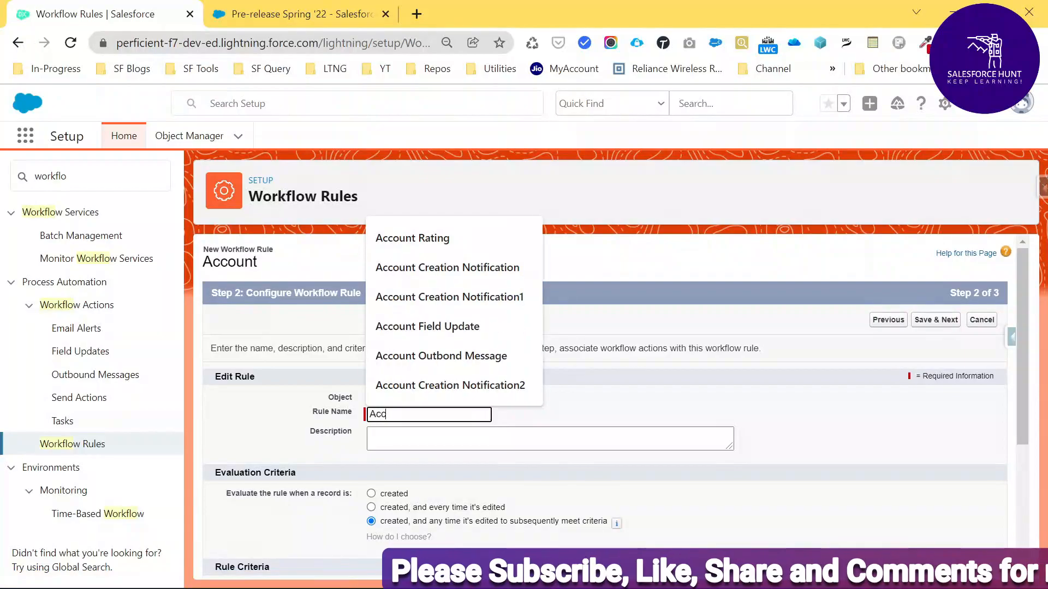
type("ount WFR")
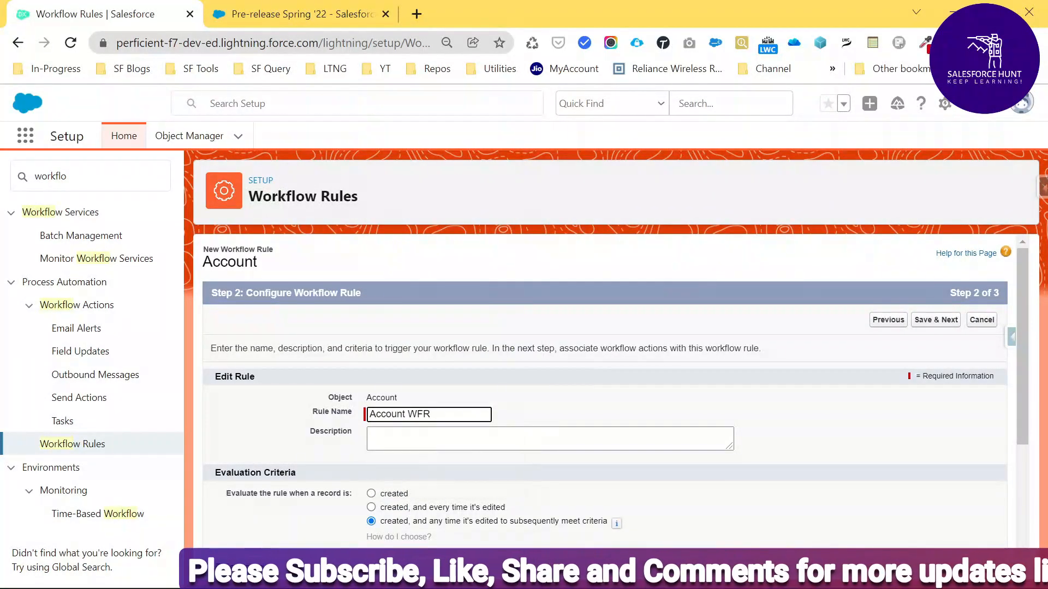
key("Tab")
scroll(293, 450, "down", 1)
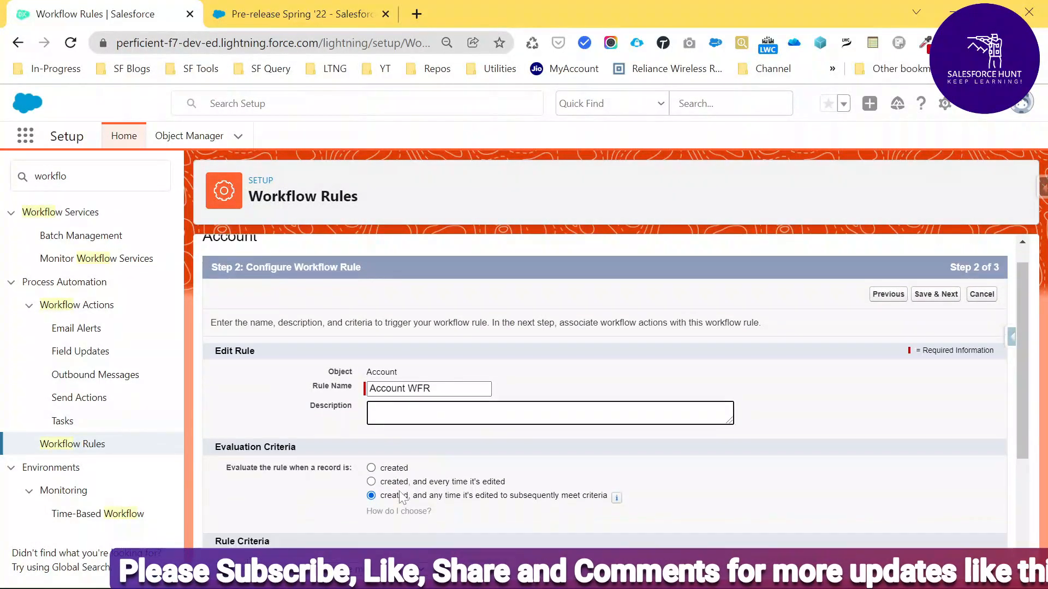
left_click(372, 413)
Step: Set the rule criterion to Account Name not equal to a blank value and save the rule
scroll(313, 453, "down", 2)
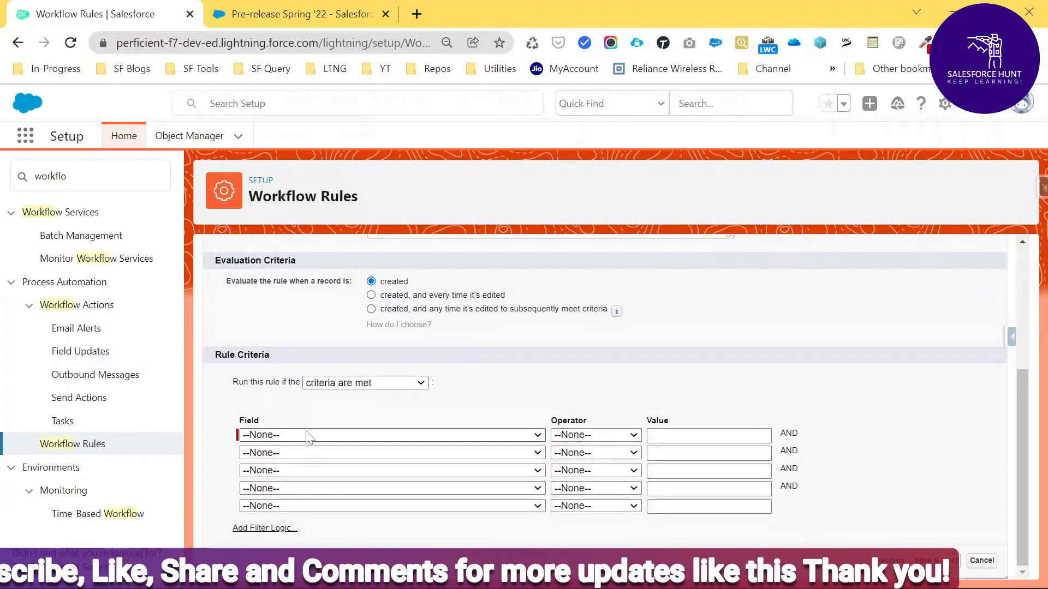
left_click(307, 435)
left_click(328, 198)
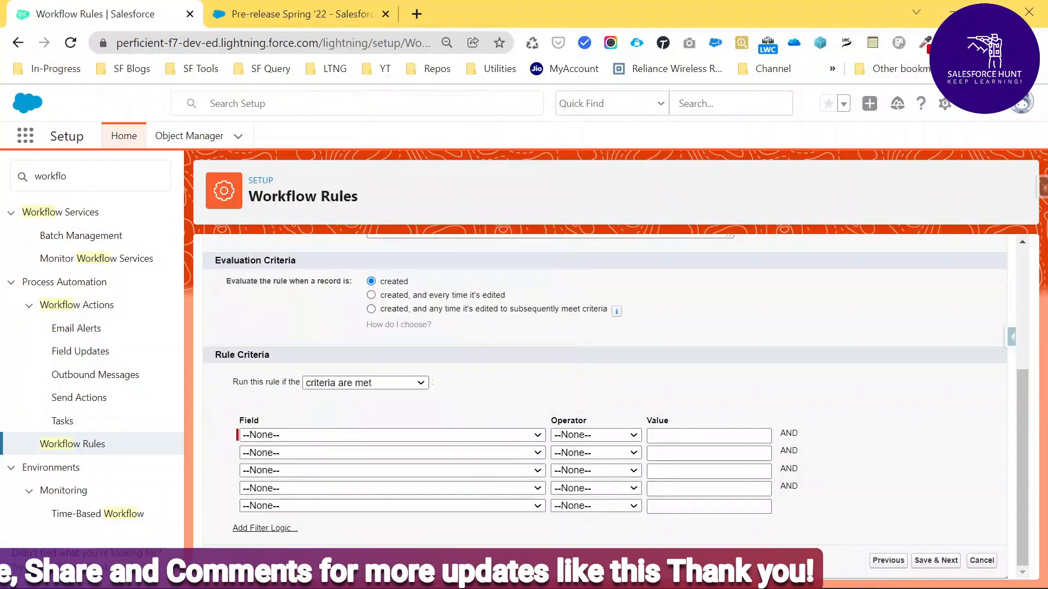
left_click(580, 437)
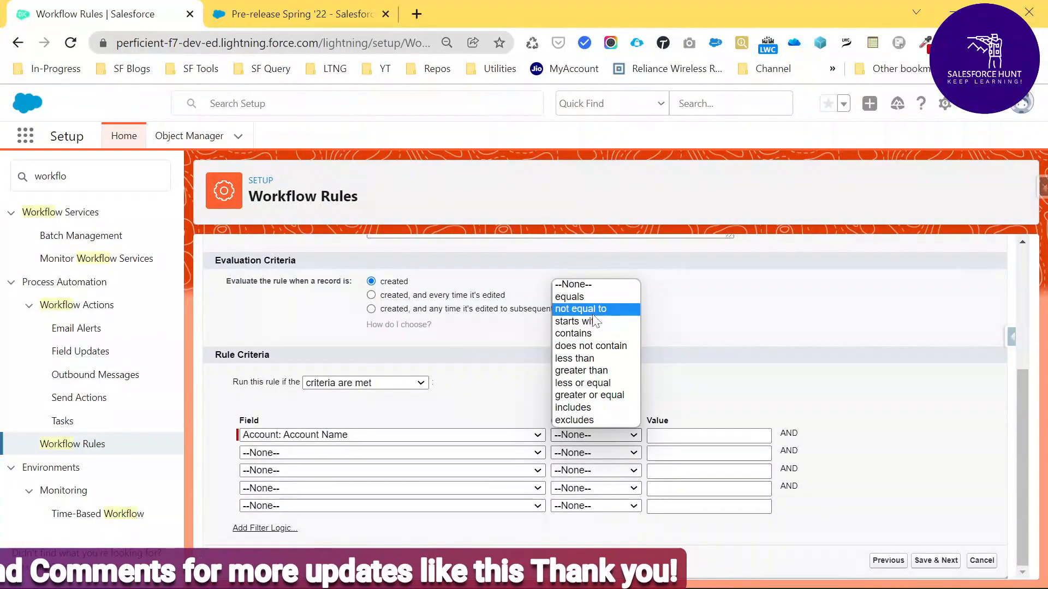
left_click(596, 310)
left_click(935, 561)
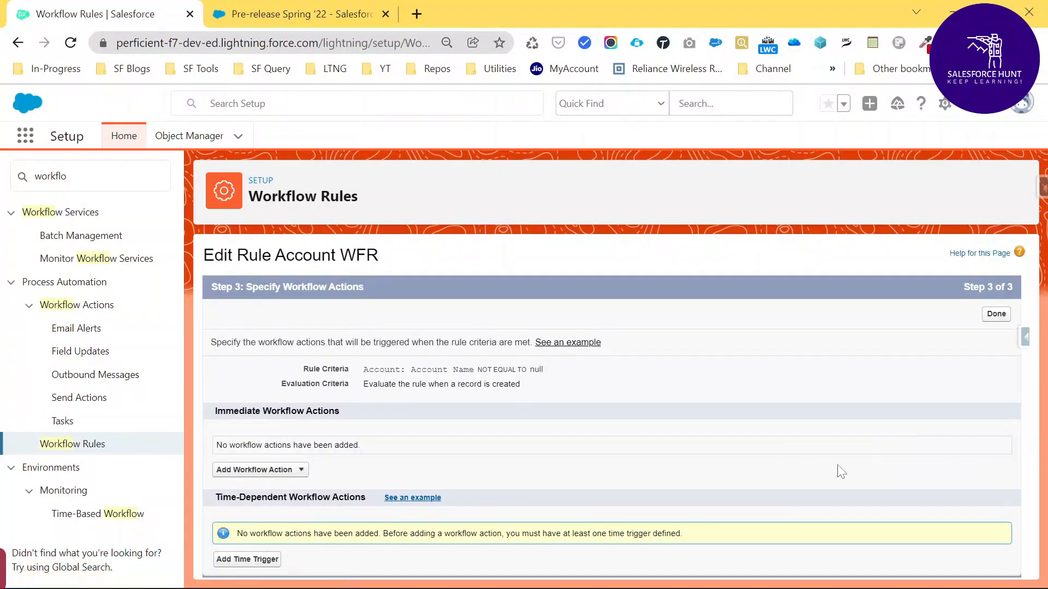
Step: Add a new field update as an immediate workflow action and name it "Field Update"
left_click(299, 473)
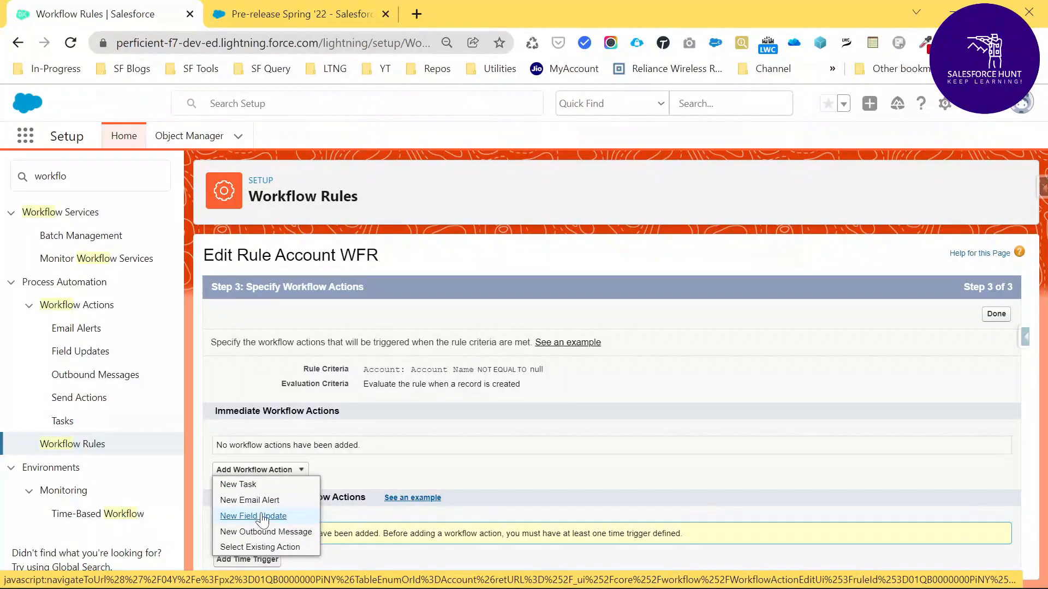
left_click(257, 516)
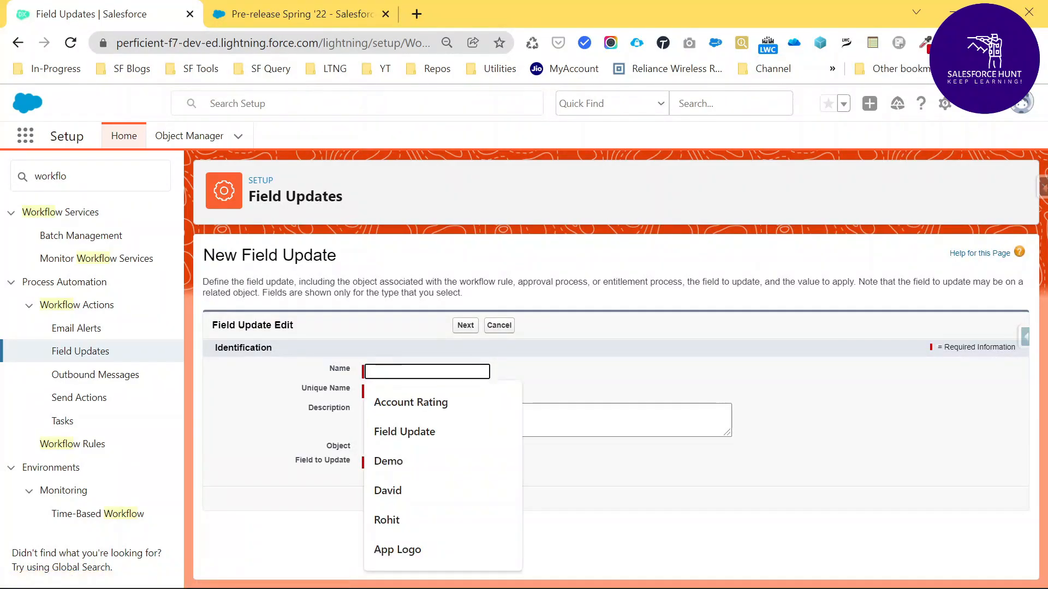
type("Field")
key("Down")
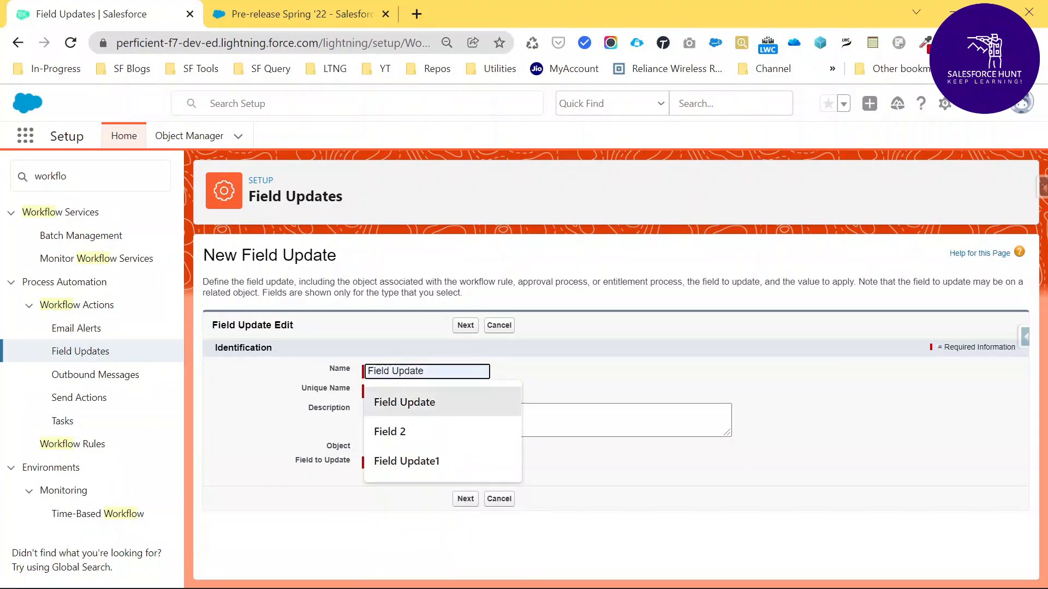
key("Return")
key("Tab")
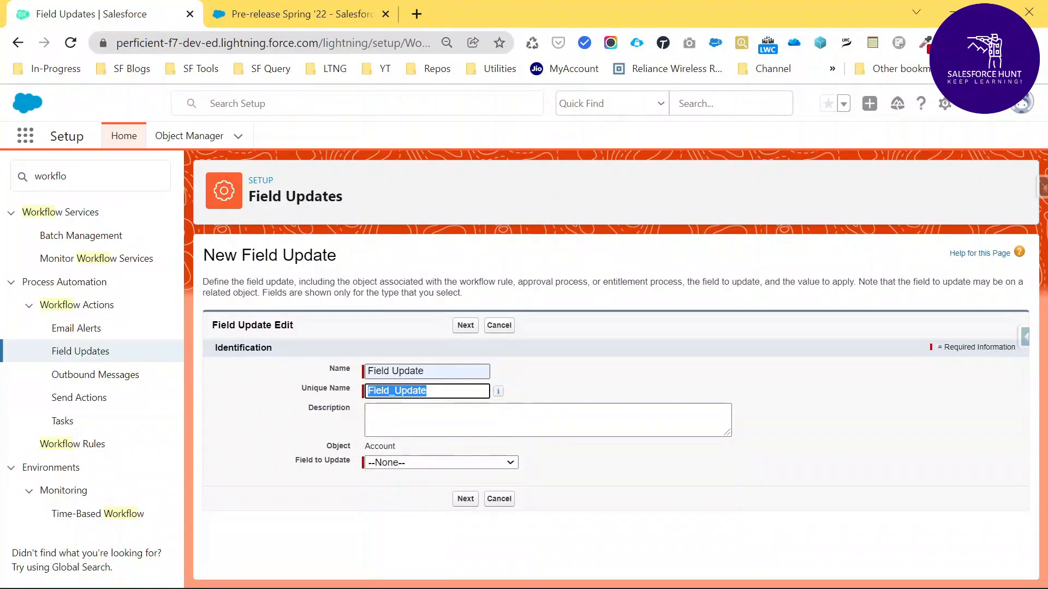
Step: Make the action update the Rating field to the specific value Cold and try to save it
left_click(415, 462)
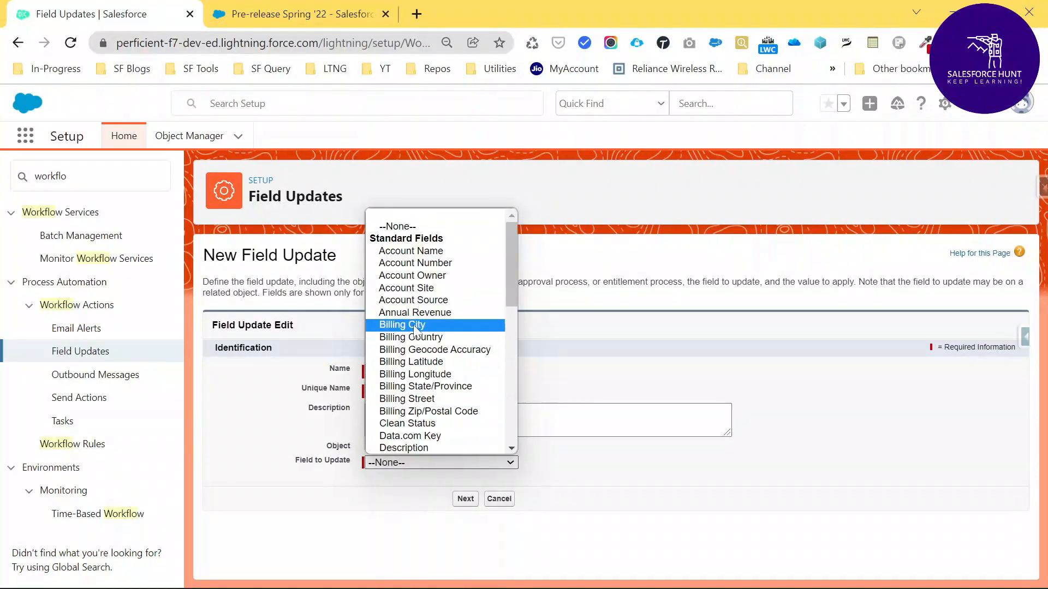
scroll(428, 428, "down", 10)
scroll(428, 428, "down", 2)
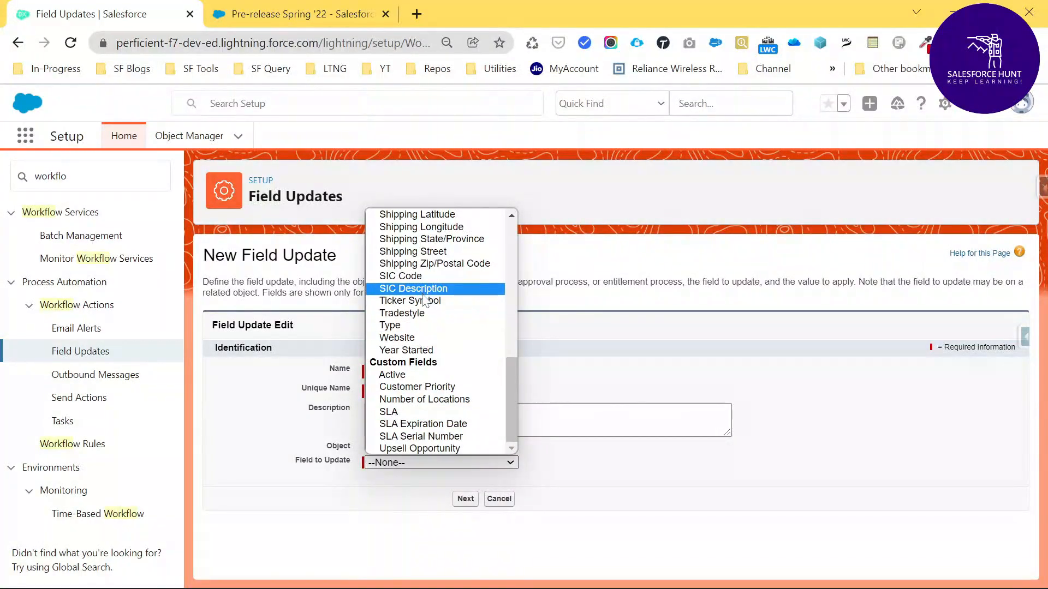
scroll(431, 350, "up", 4)
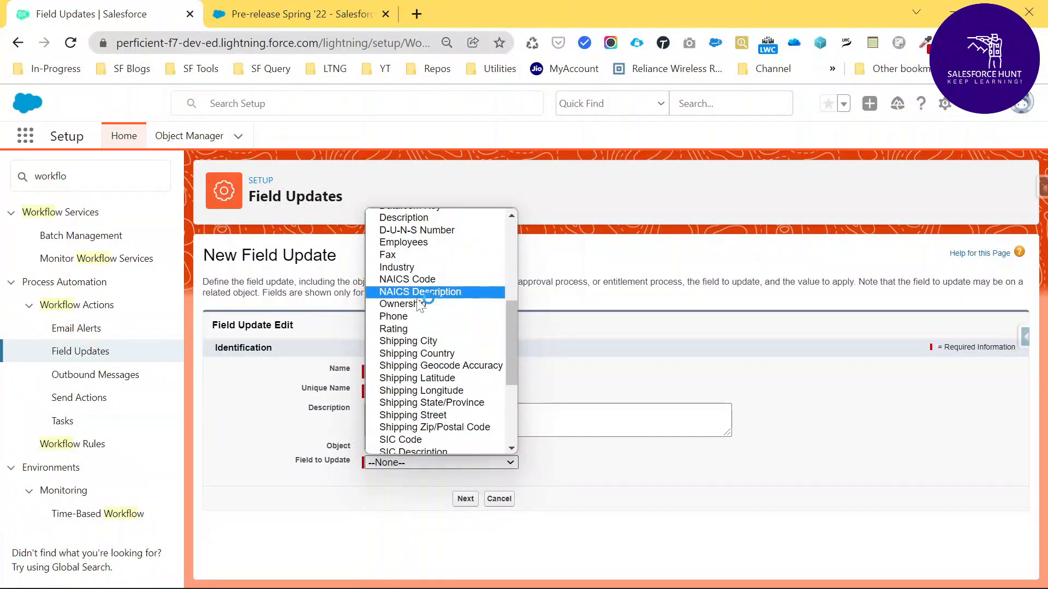
left_click(417, 330)
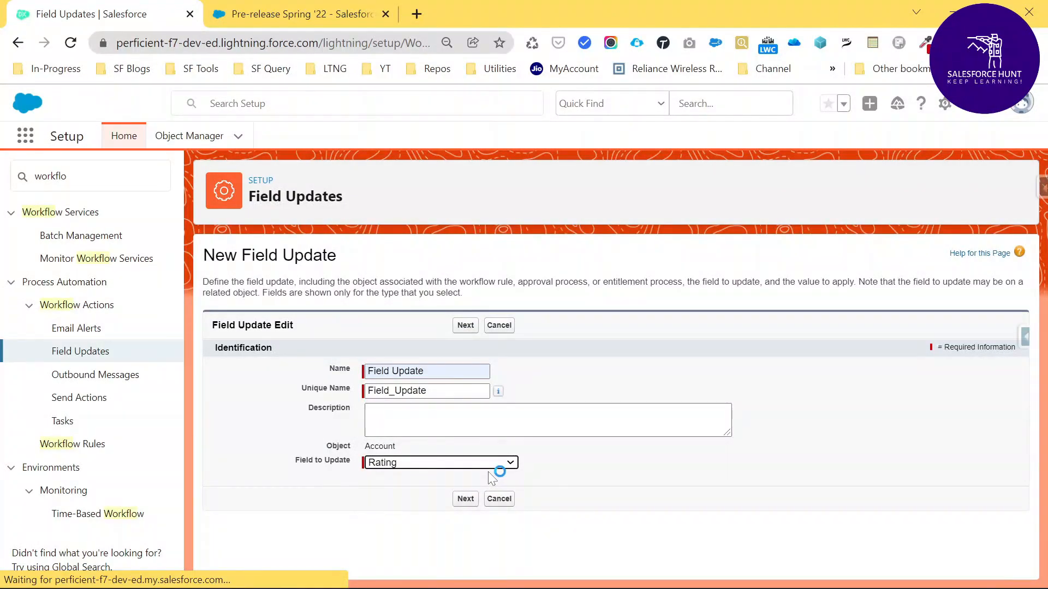
scroll(492, 479, "down", 2)
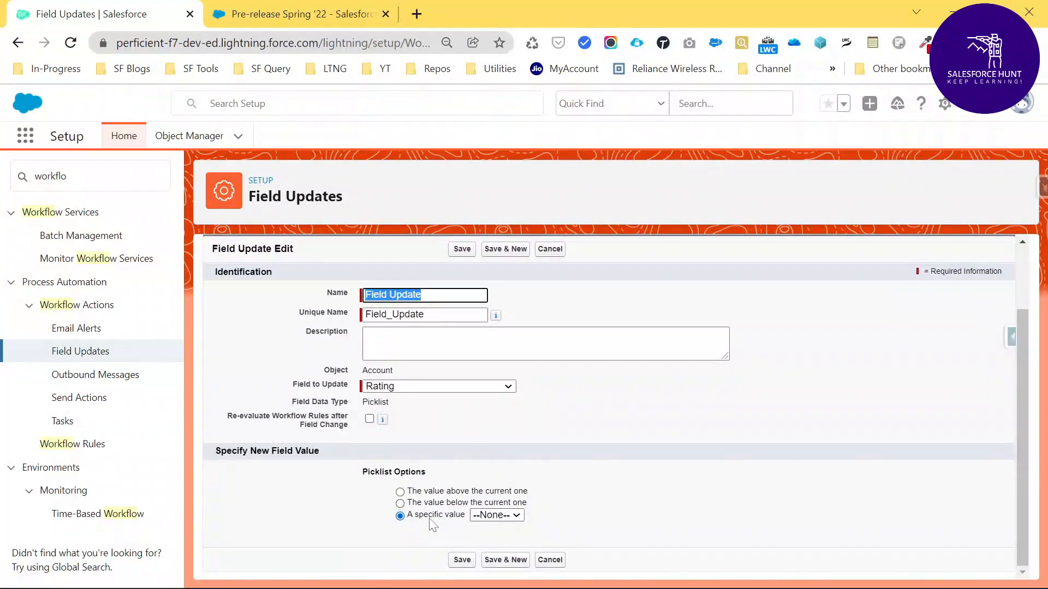
left_click(494, 516)
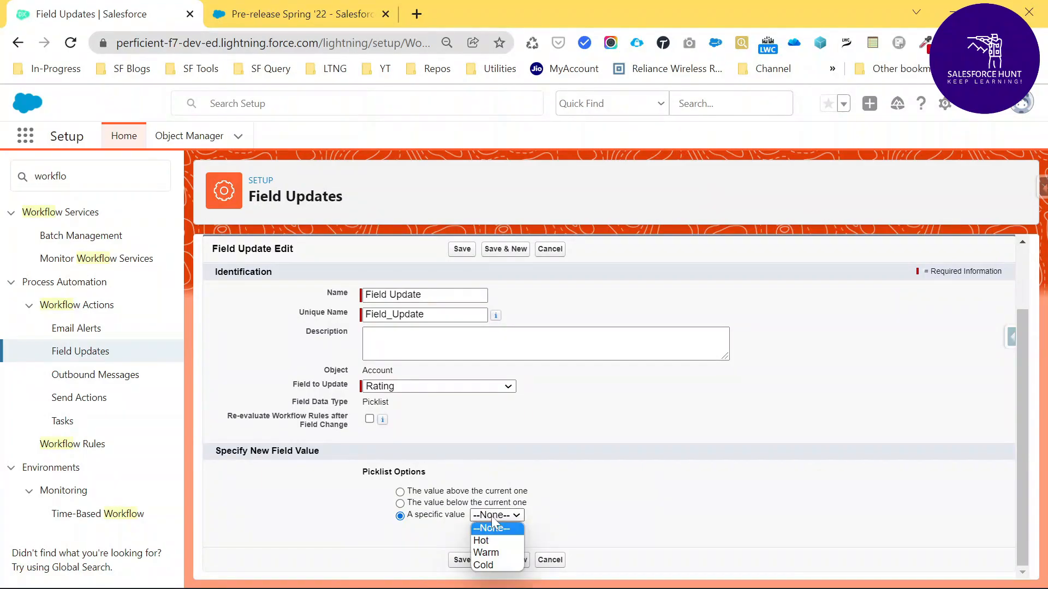
left_click(497, 564)
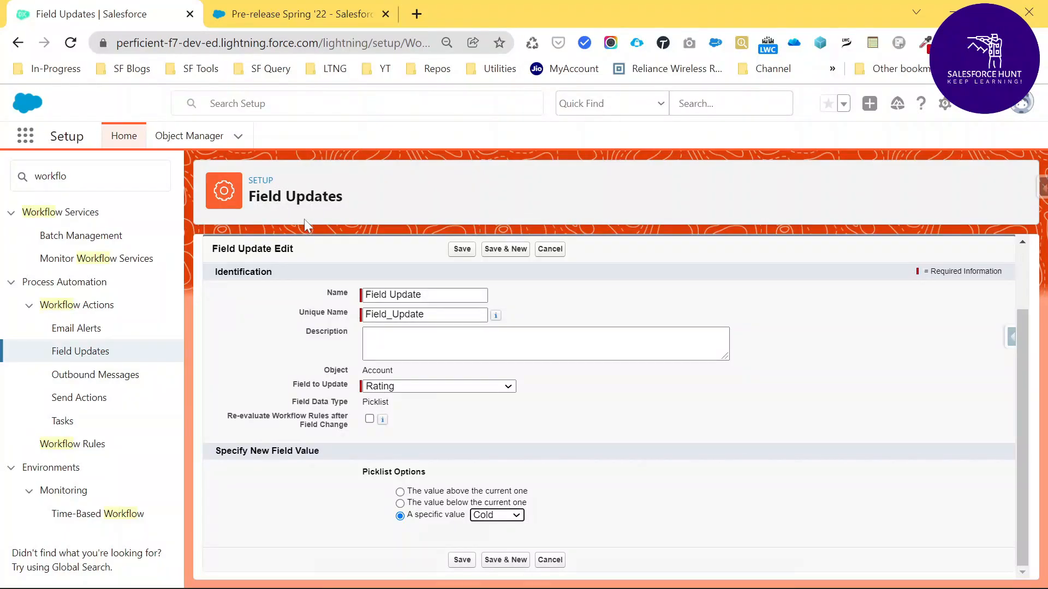
left_click(462, 560)
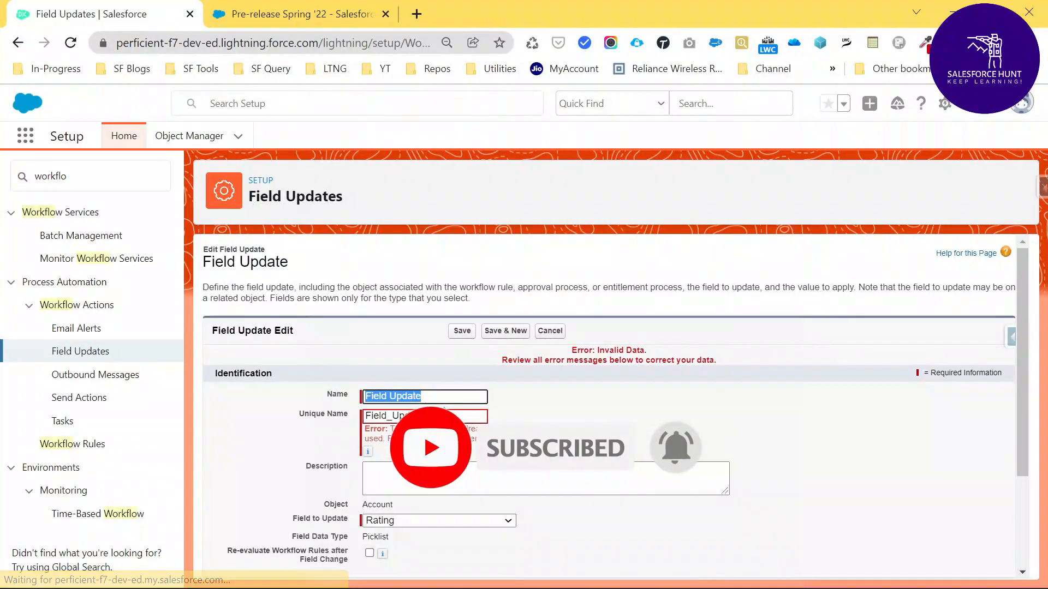
Step: Change the field update's name to "Field Update2" and its unique name to "Field_Update2", and save it
left_click(425, 397)
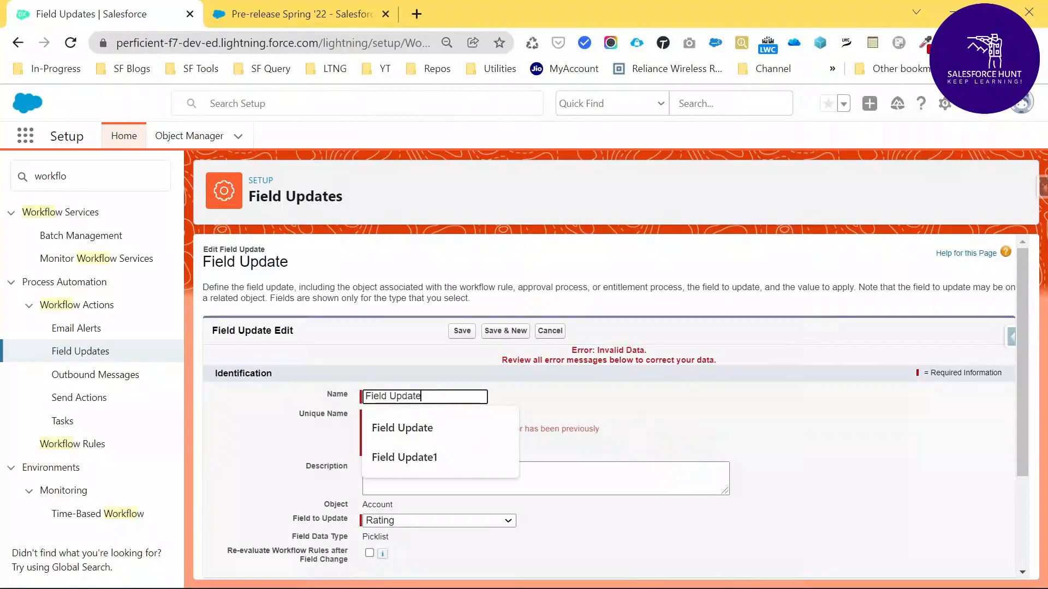
type("2")
left_click(447, 416)
type("2")
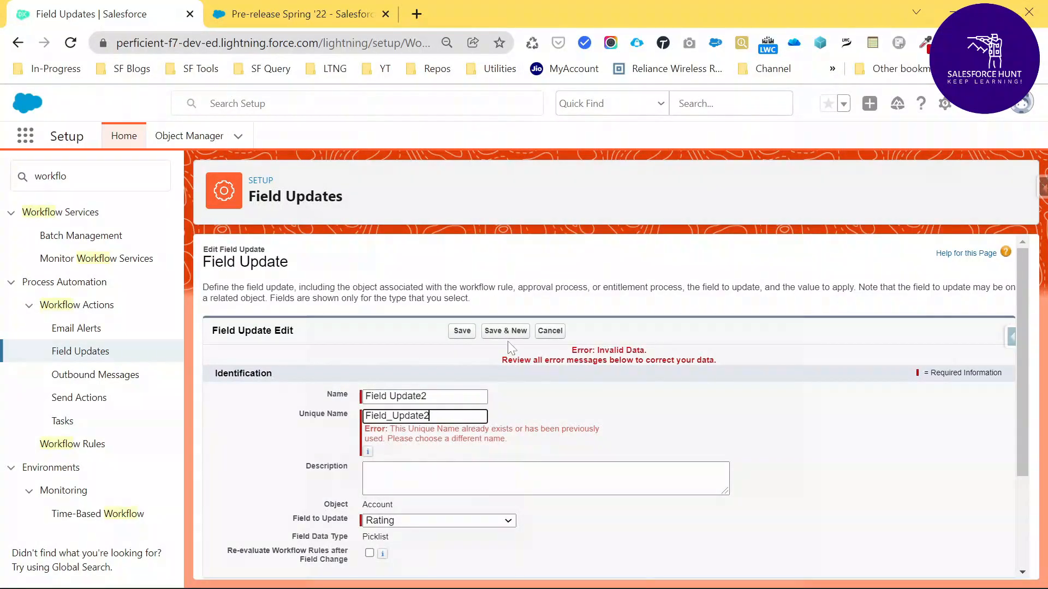
left_click(462, 331)
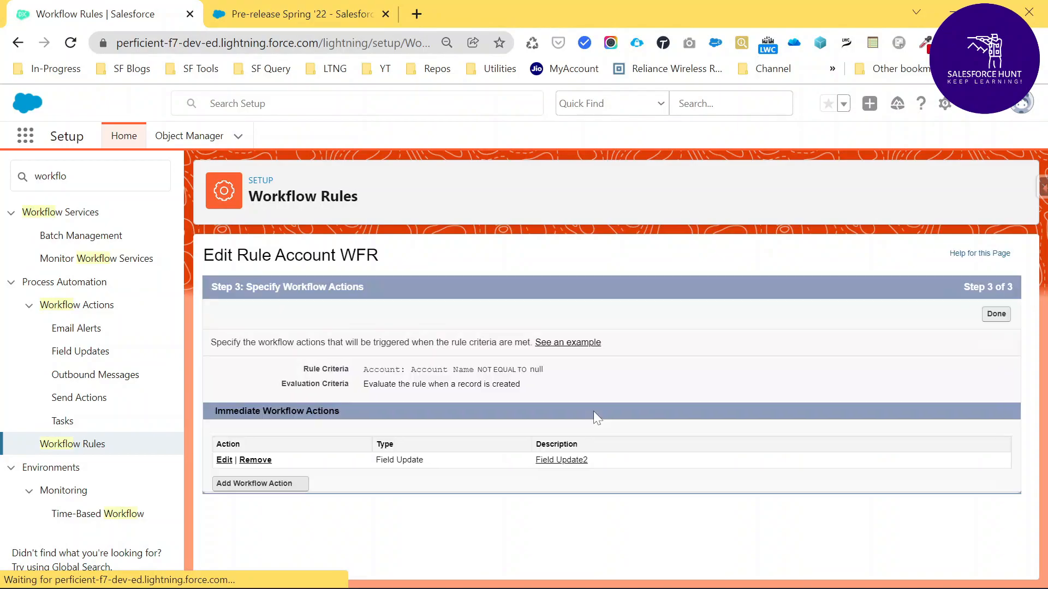
Step: Finish the workflow actions for the Account WFR rule, activate the rule, and check its Active status
left_click(989, 319)
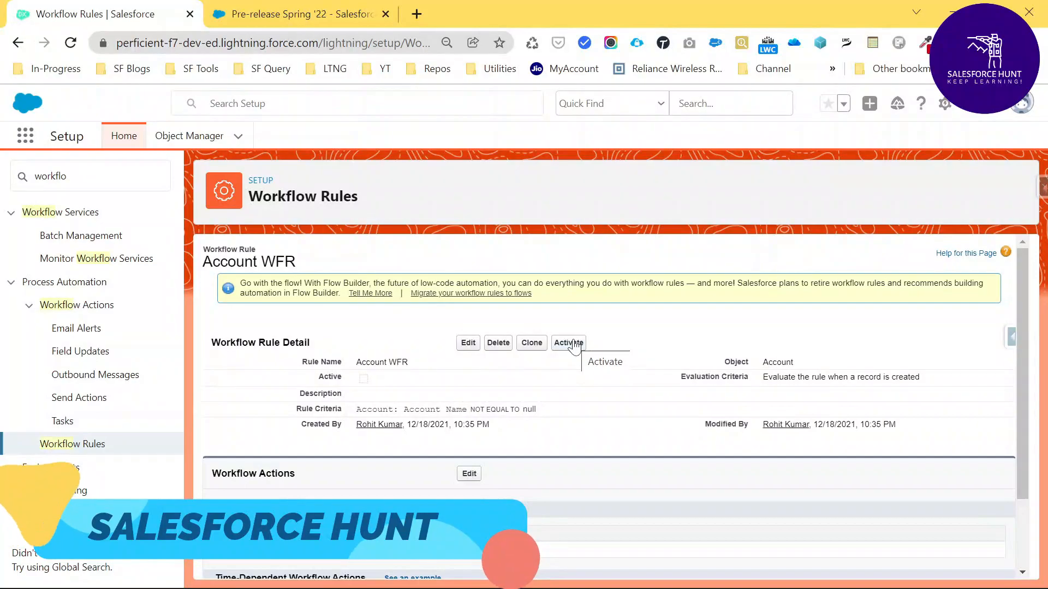
left_click(568, 343)
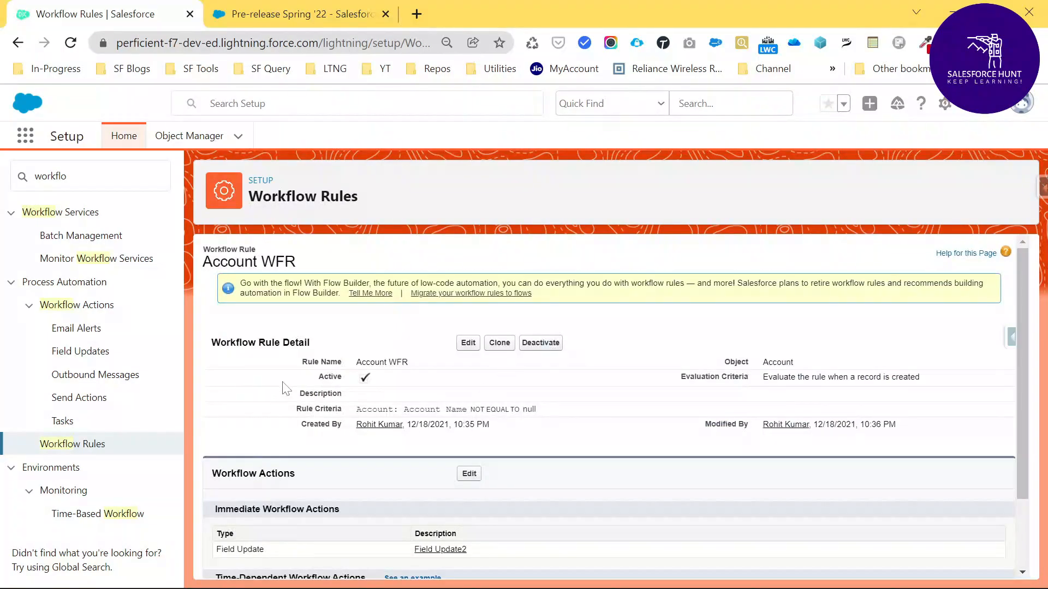
left_click_drag(317, 377, 384, 374)
left_click(384, 387)
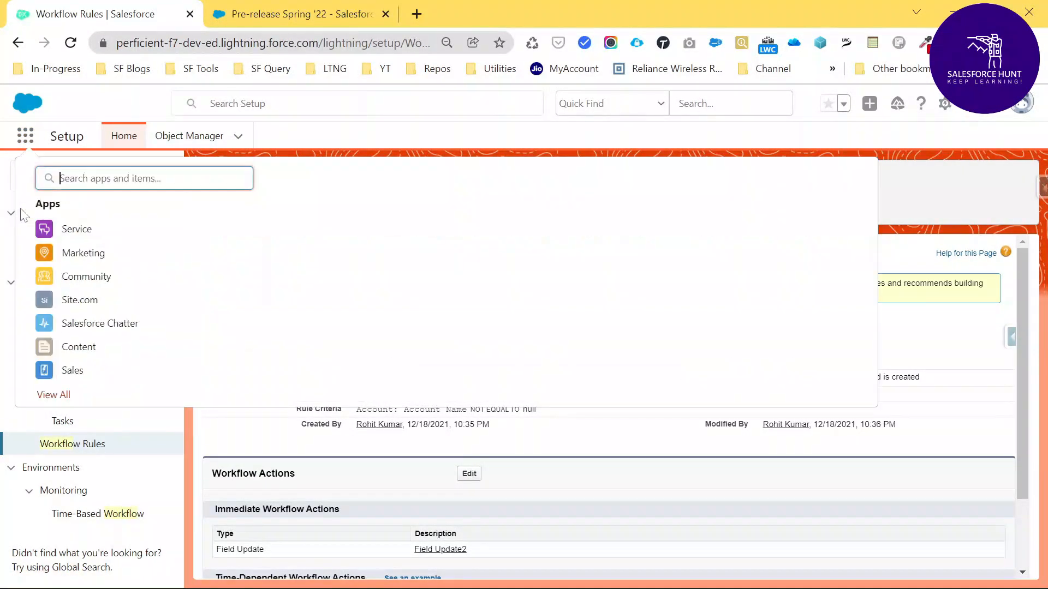
Step: Find the Accounts item in the app launcher with "acc" and open it in a new browser tab
type("acc")
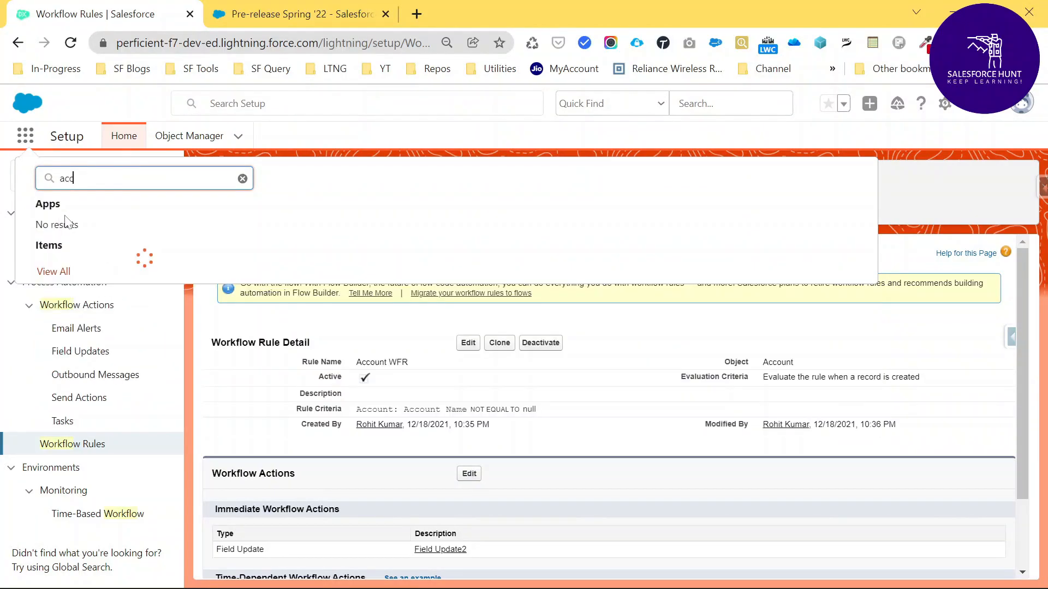
right_click(69, 271)
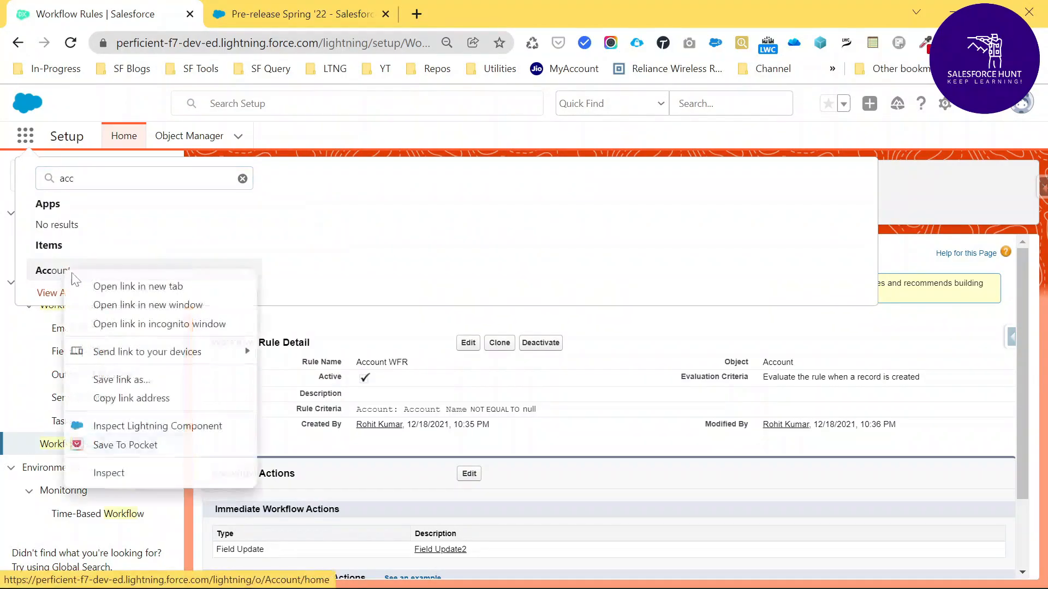
left_click(106, 284)
left_click(260, 9)
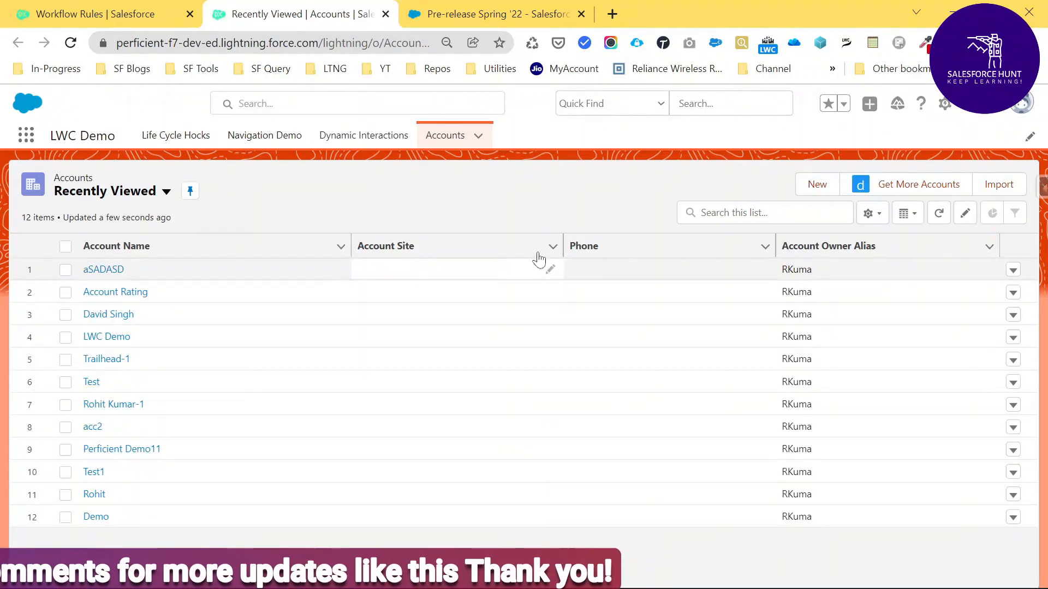
Step: Create and save a new account with only the Account Name filled in, and show its details to check the Rating
left_click(821, 188)
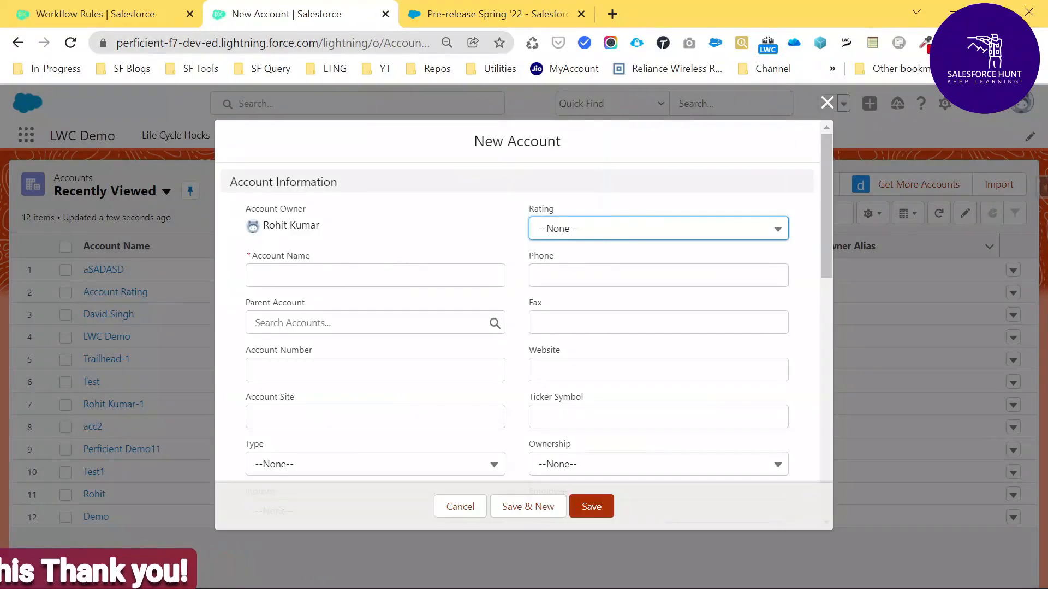
left_click(375, 276)
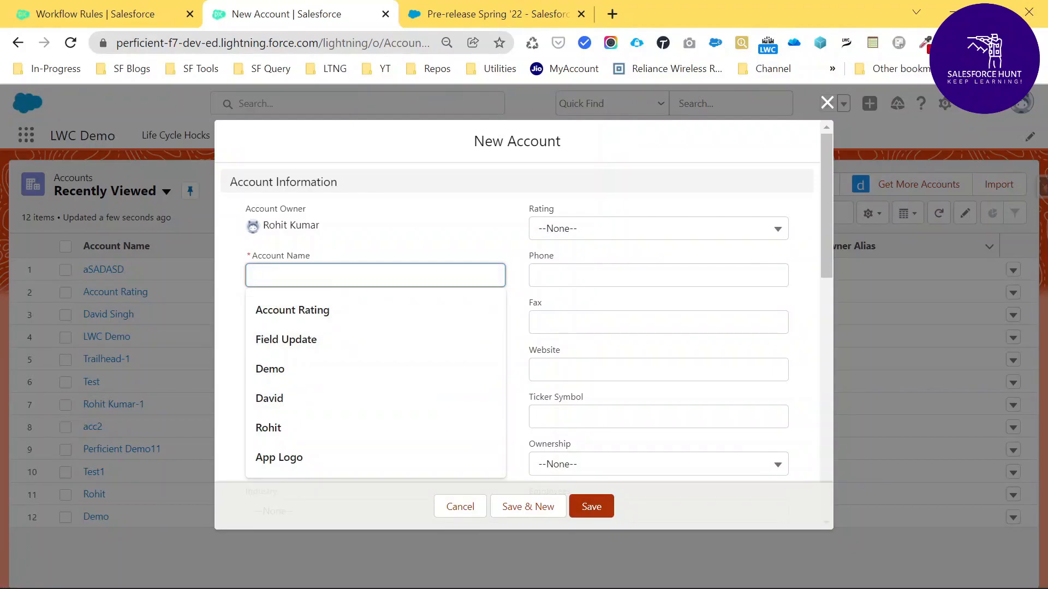
type("Sumit")
key("Tab")
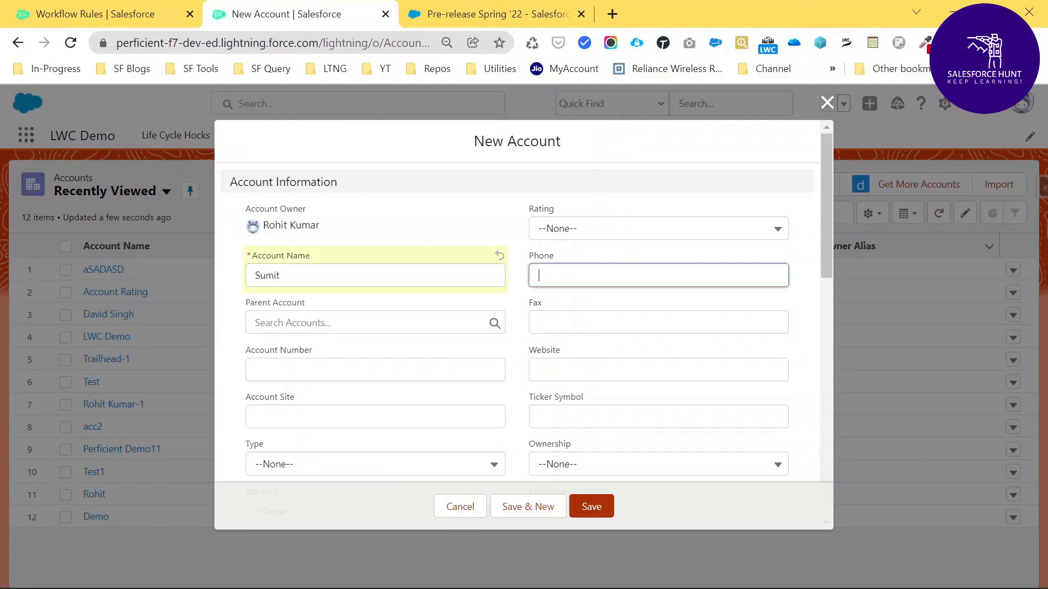
left_click(591, 506)
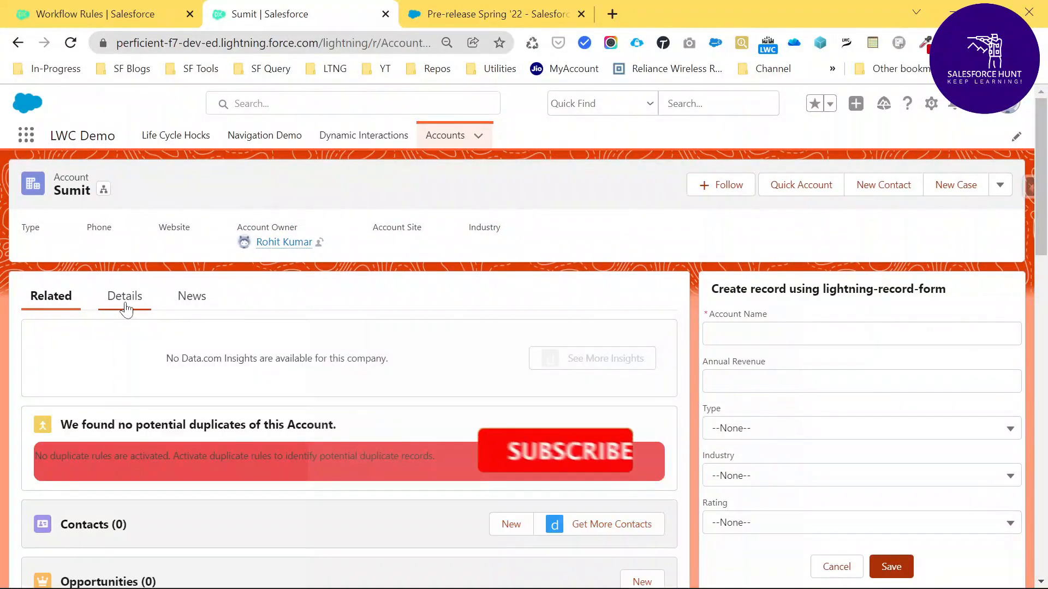
left_click(125, 304)
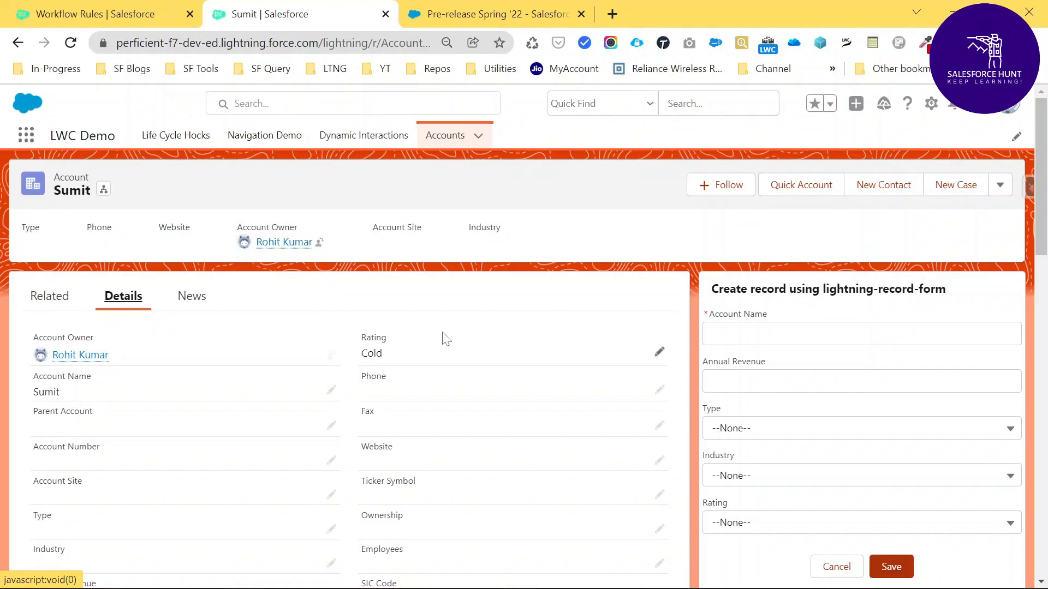
Step: Return to Setup, search for "migra", and open the Migrate To Flow (Beta) page
left_click(77, 15)
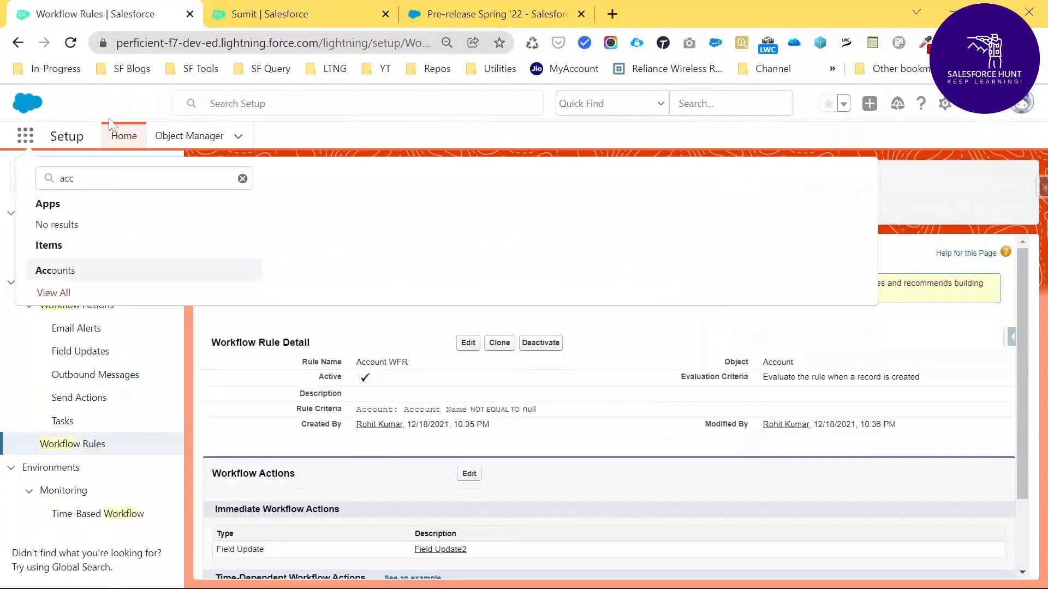
left_click(242, 178)
left_click(935, 195)
left_click(11, 174)
type("mi")
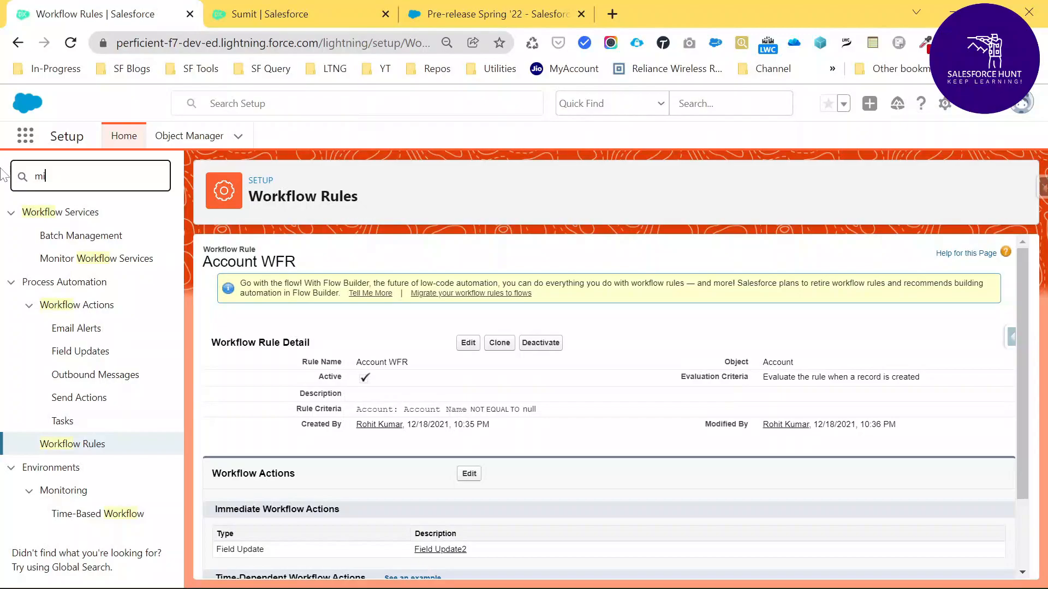
type("gra")
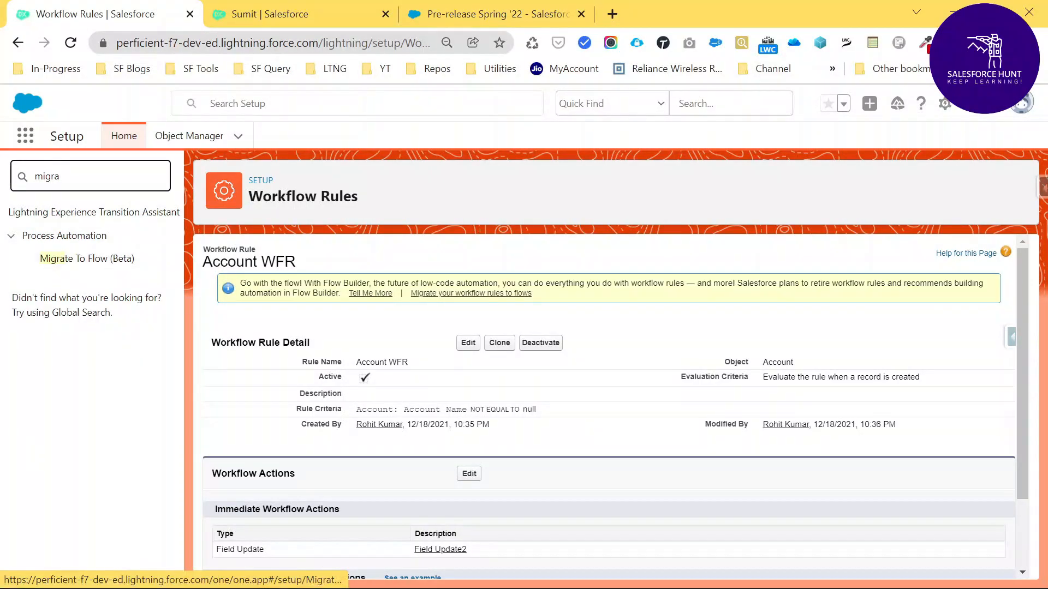
left_click(76, 261)
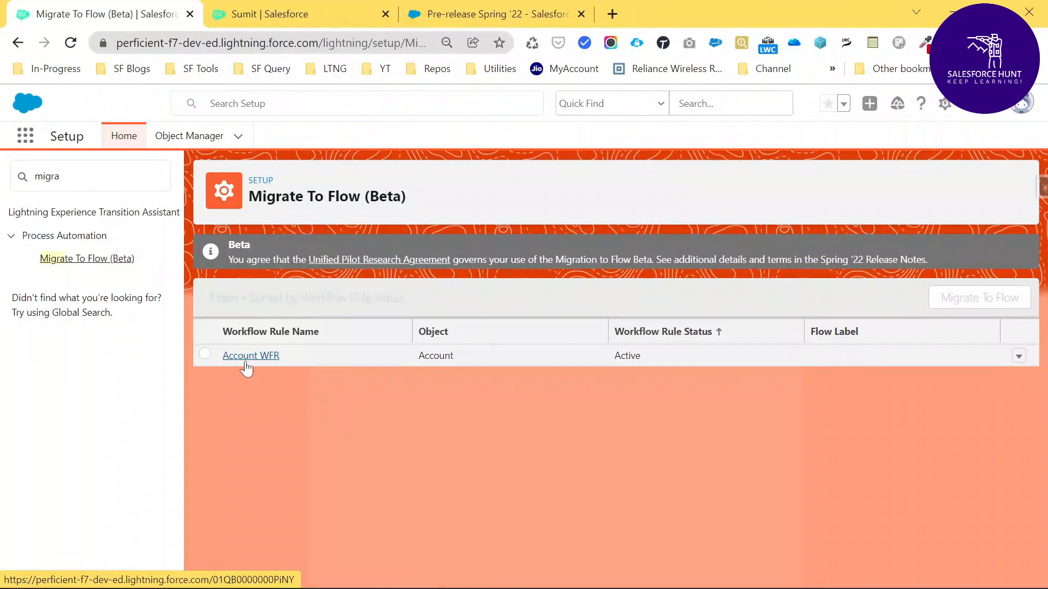
Step: Select the Account WFR workflow rule and migrate it to a flow
left_click(205, 355)
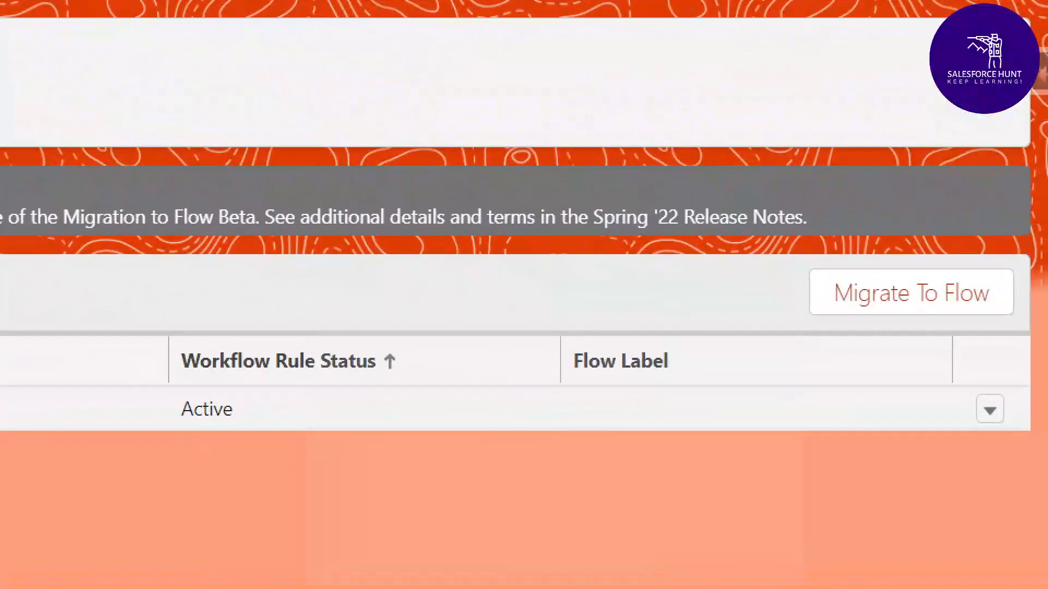
mouse_move(782, 243)
left_mouse_down()
mouse_move(950, 369)
mouse_move(1035, 343)
mouse_move(1027, 332)
left_mouse_up()
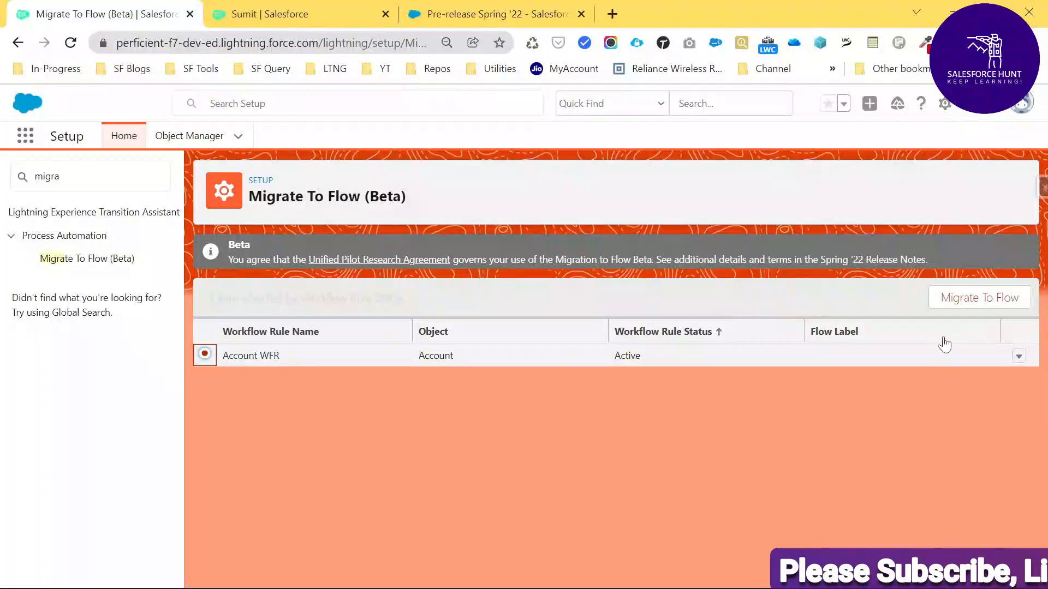
left_click(876, 291)
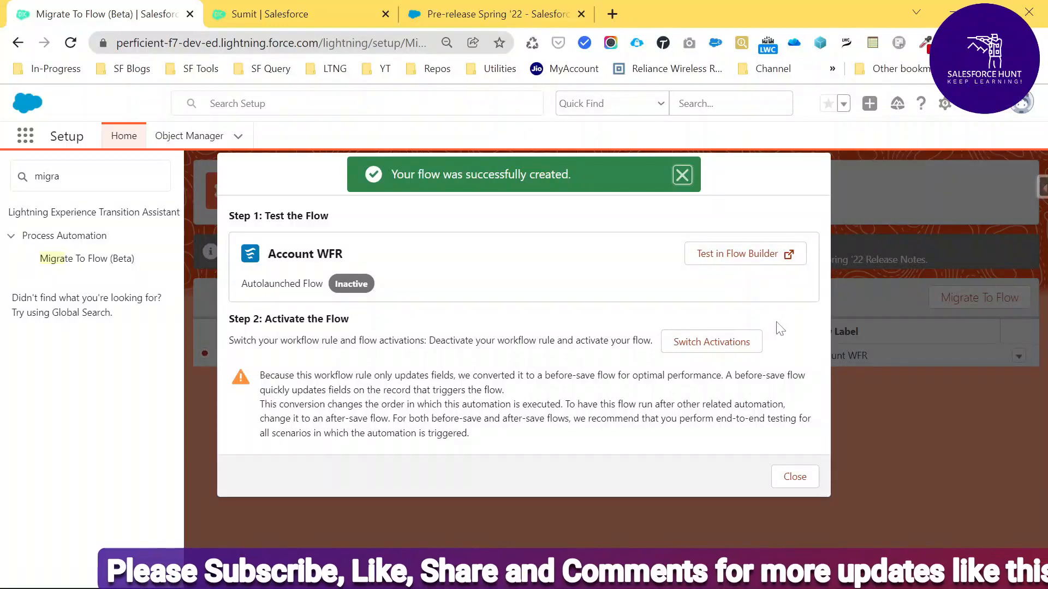
Step: Switch activations from the workflow rule to the migrated flow, and view the flow in Flow Builder
left_click(728, 348)
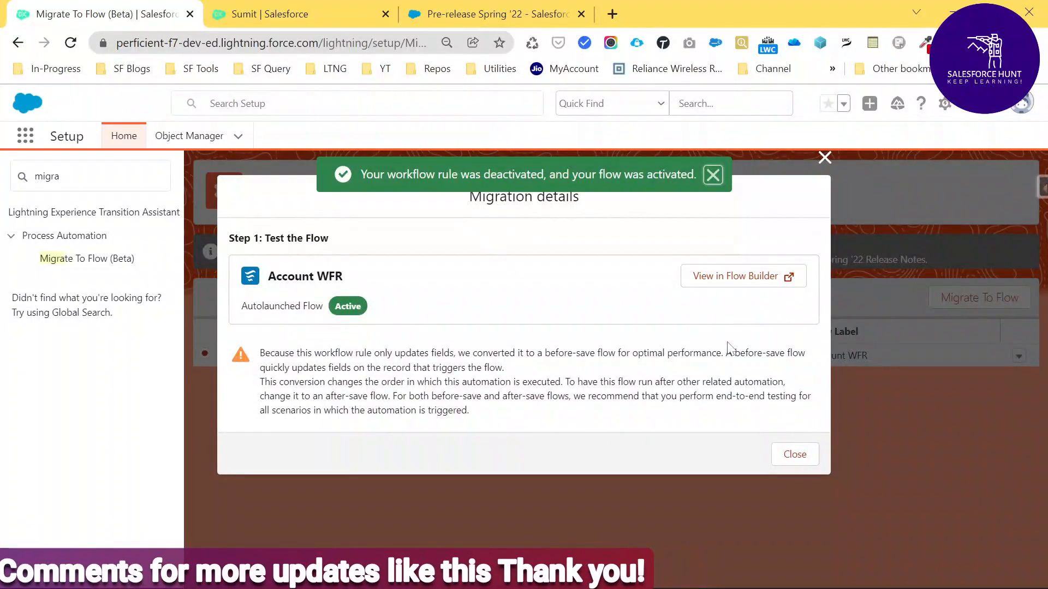
left_click_drag(449, 174, 649, 178)
left_click(527, 260)
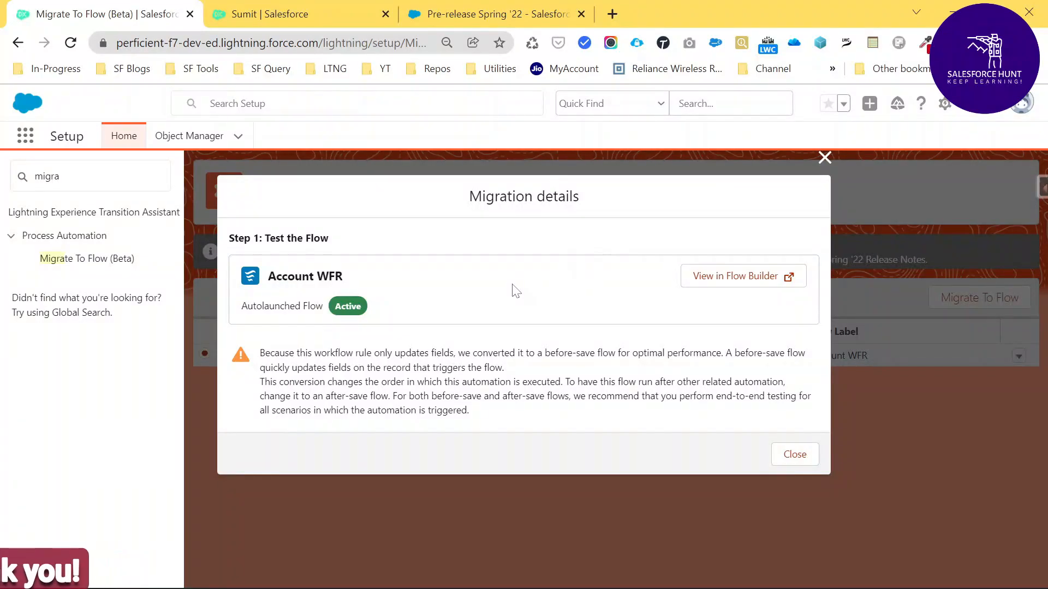
left_click(731, 286)
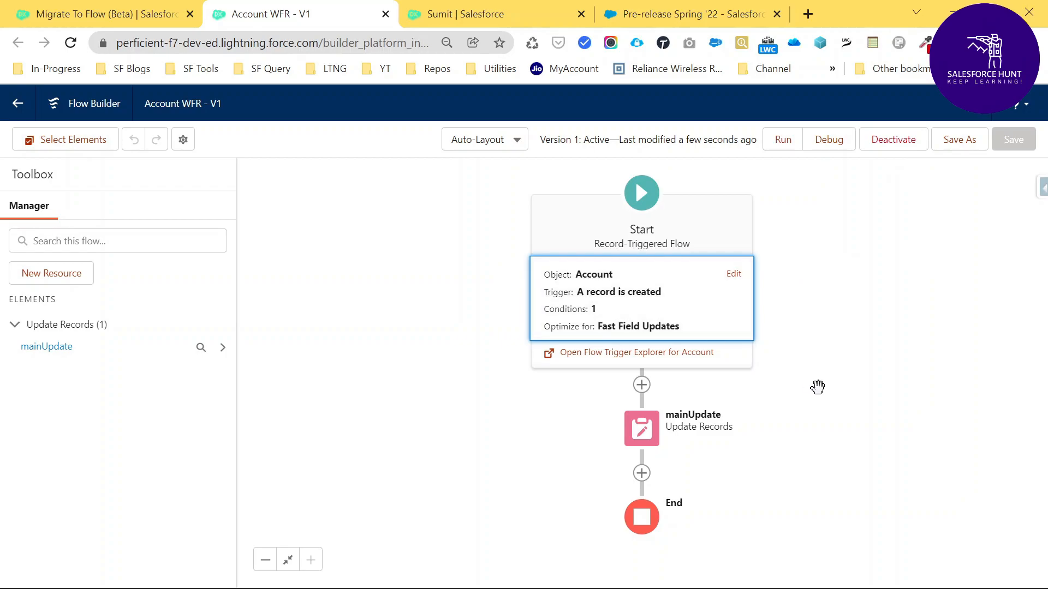
Step: Return to Setup, search for "workfl", and open the Account WFR workflow rule to check its Active status
left_click(110, 13)
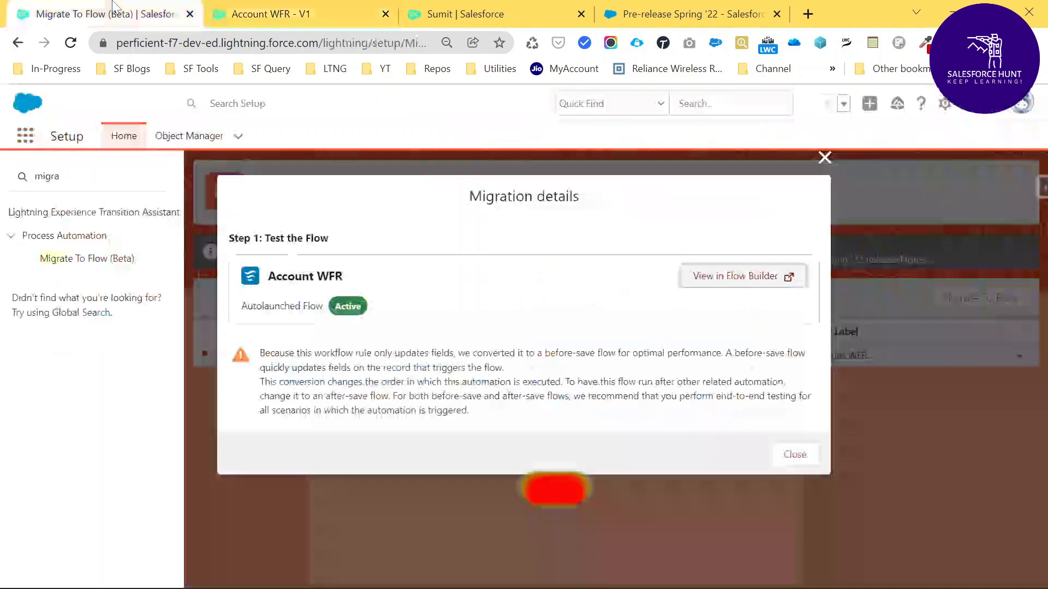
left_click_drag(61, 177, 3, 180)
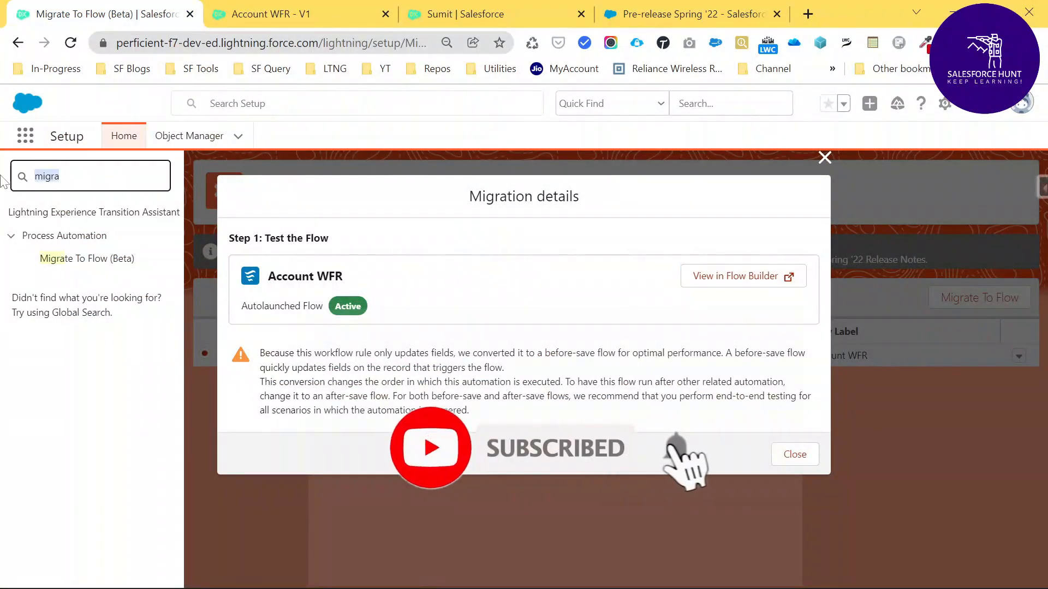
type("worfl")
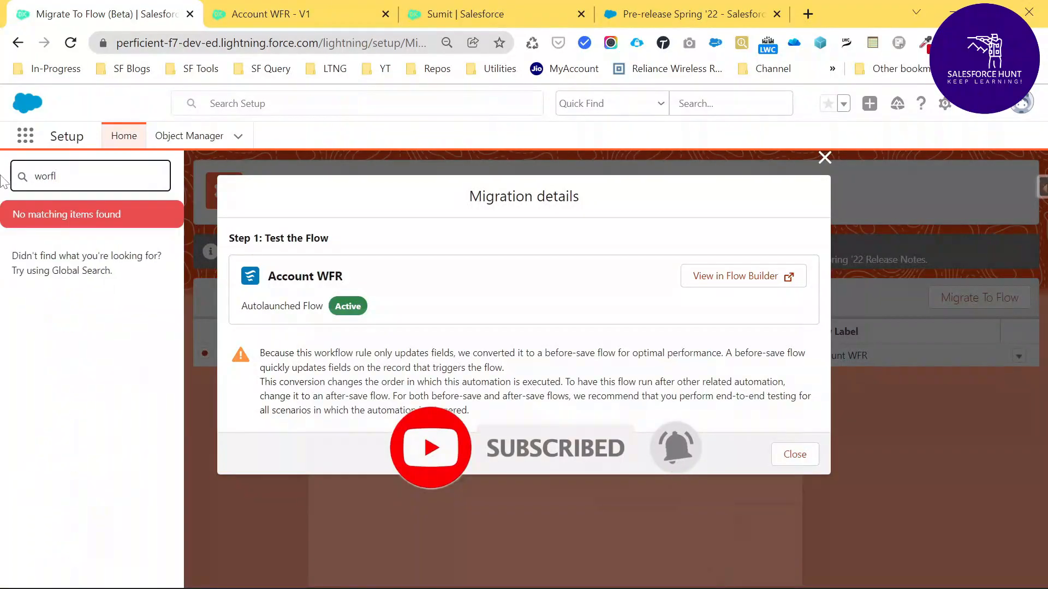
key("BackSpace")
key("BackSpace")
type("k")
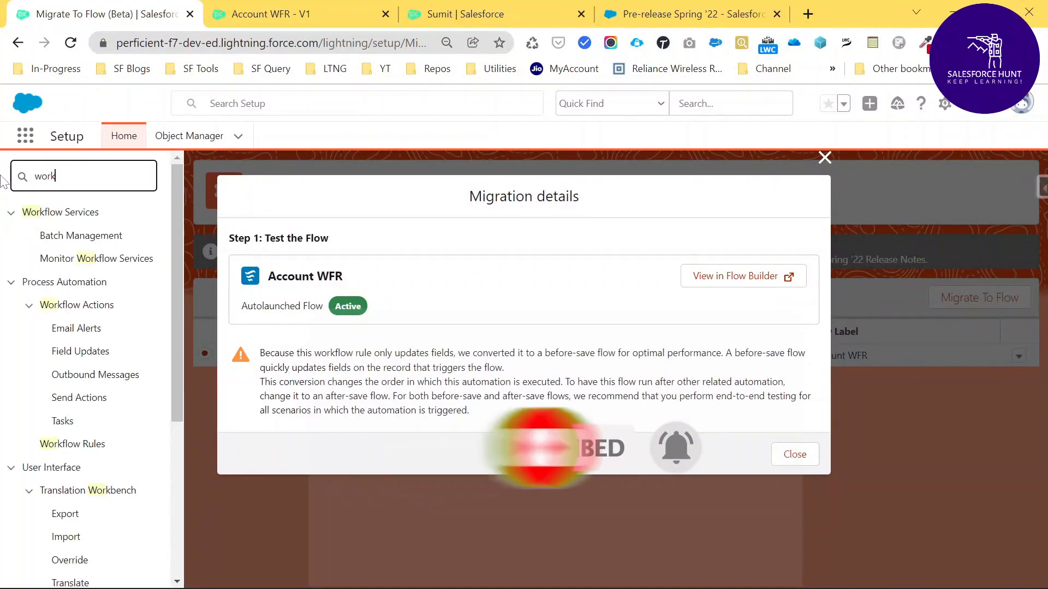
type("f")
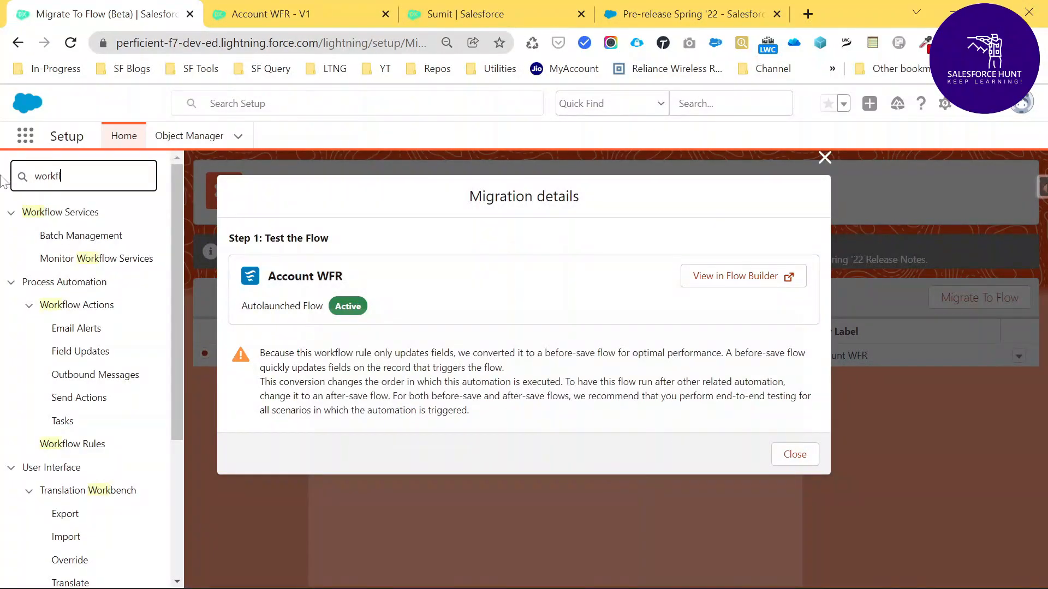
type("l")
left_click(99, 445)
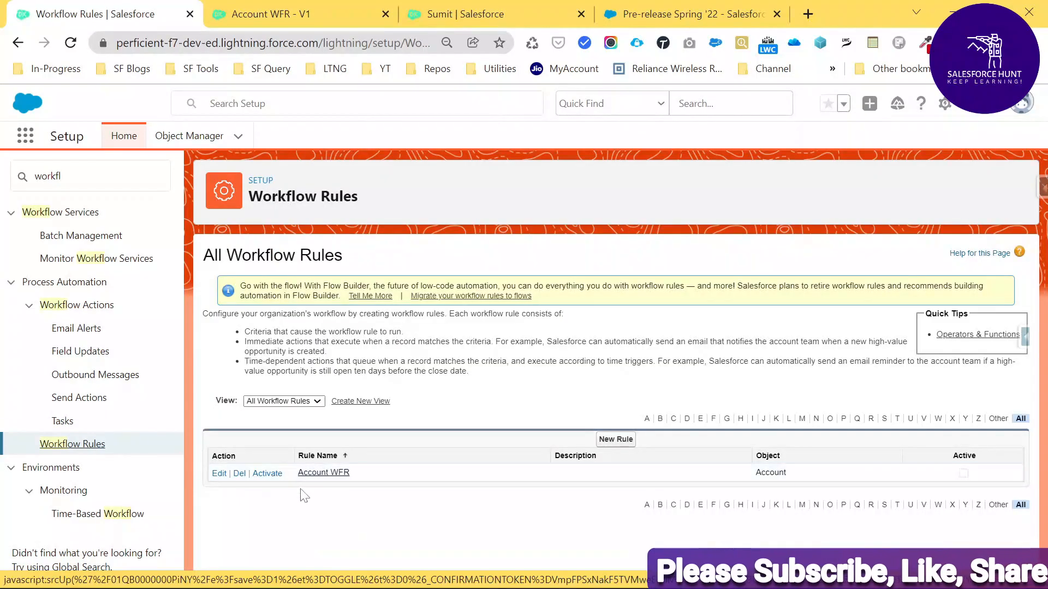
left_click(329, 472)
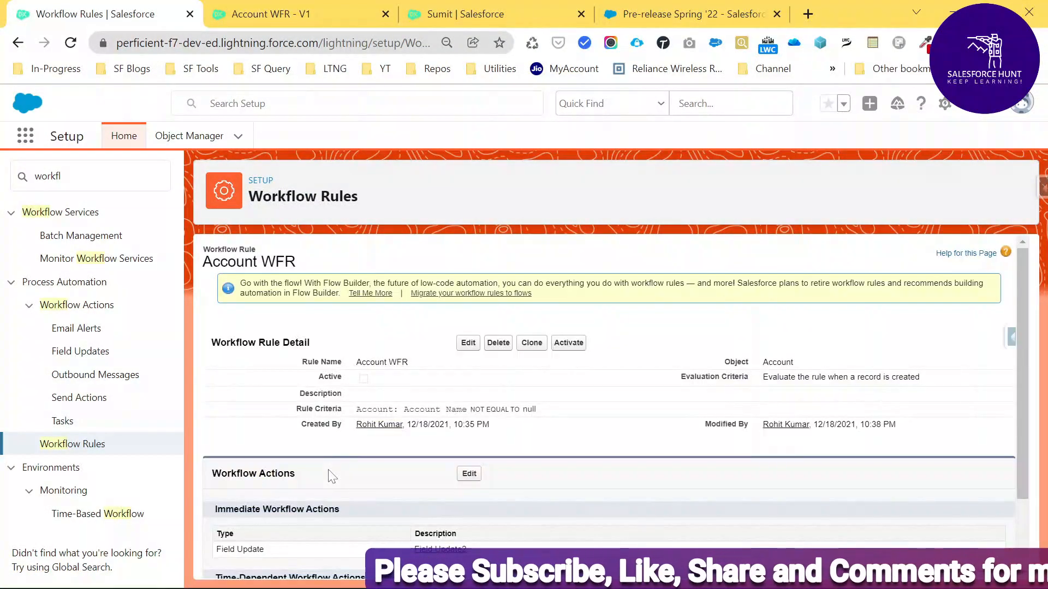
left_click_drag(391, 377, 350, 378)
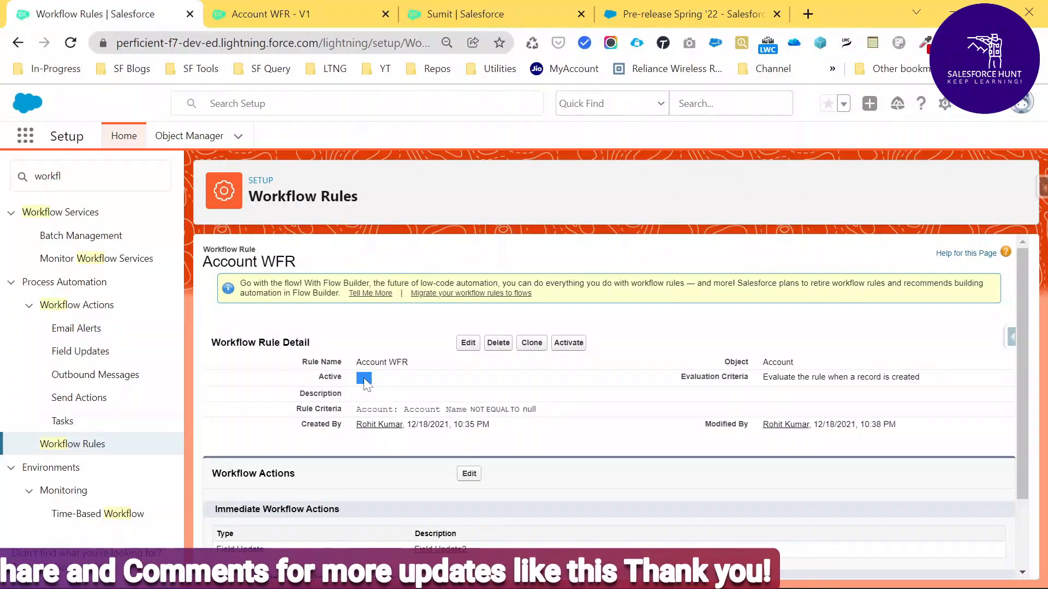
Step: Search Setup for "flow" and open the Account WFR flow from the Flows list
double_click(48, 176)
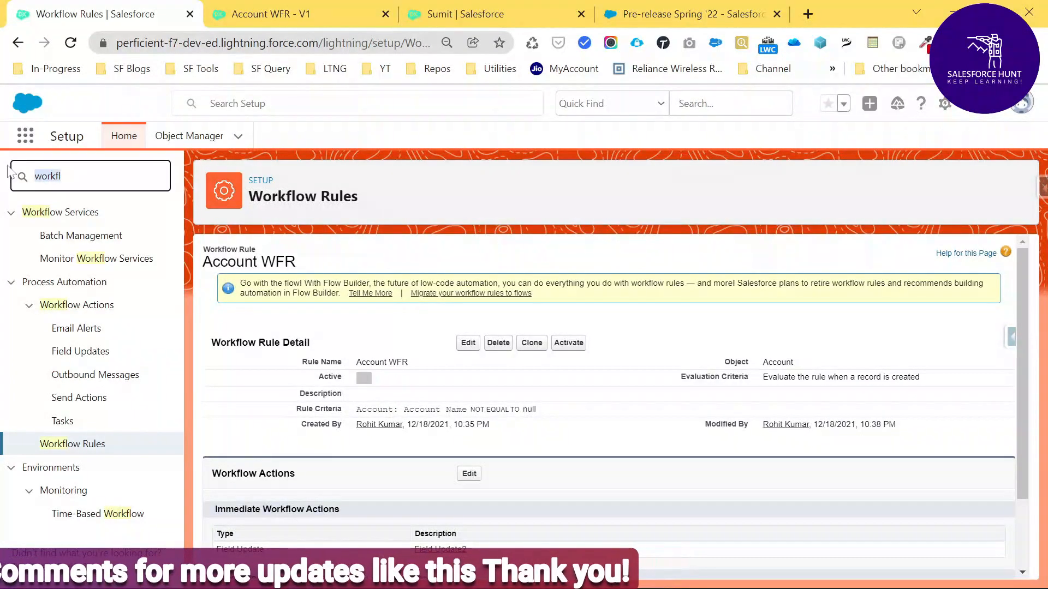
type("flow")
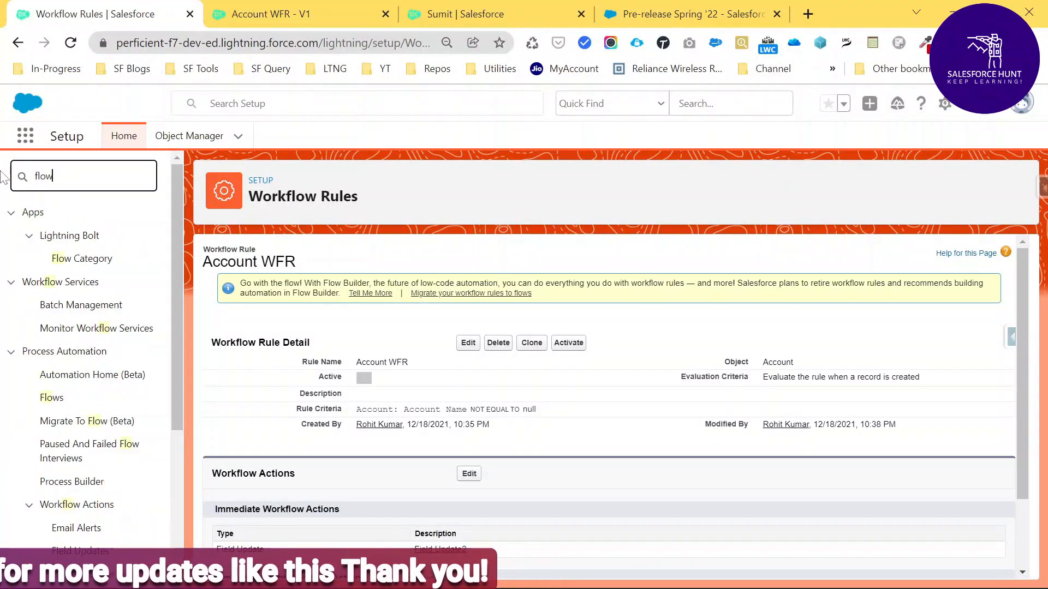
left_click(52, 398)
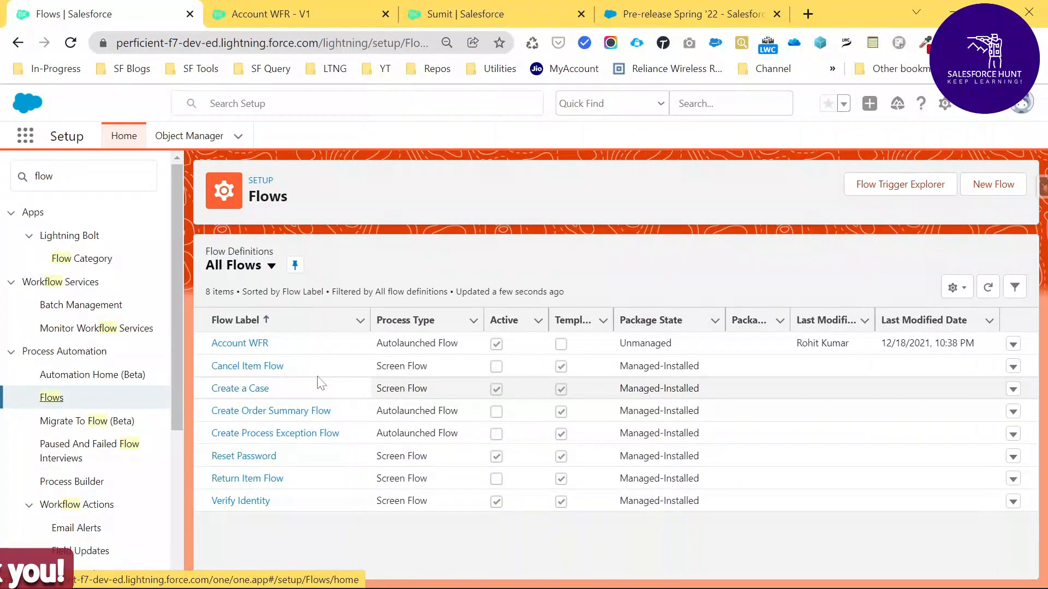
left_click(262, 350)
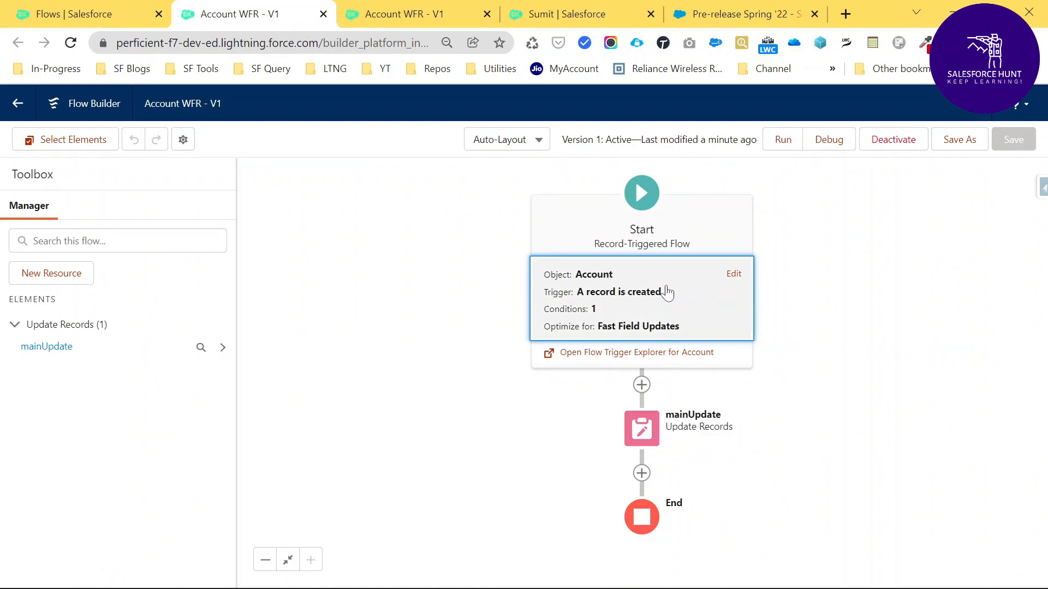
Step: Review the flow's Start configuration, including its object, trigger and entry conditions, then close it
left_click(697, 288)
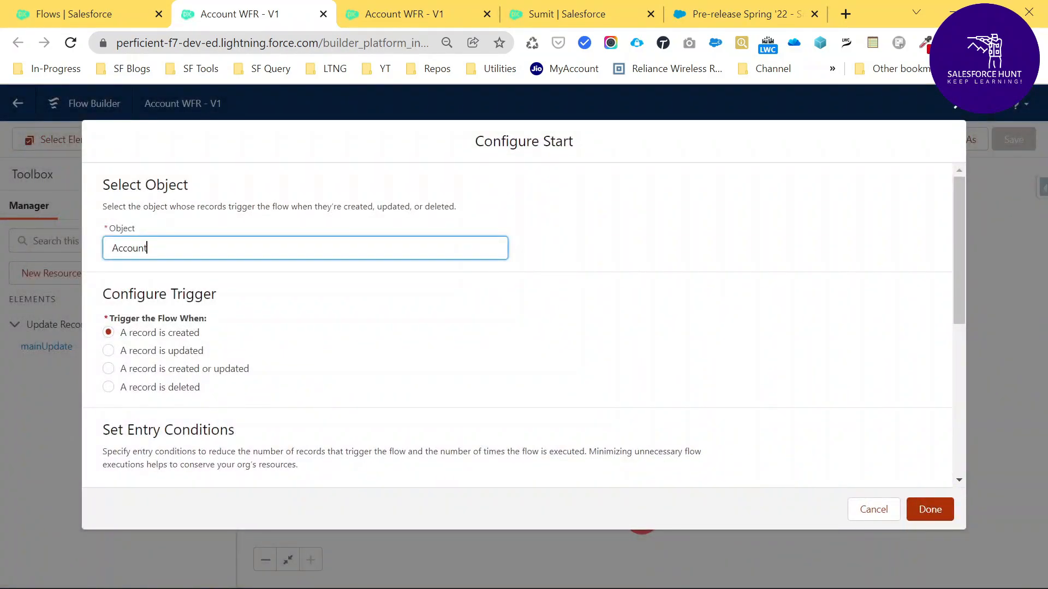
scroll(218, 350, "down", 6)
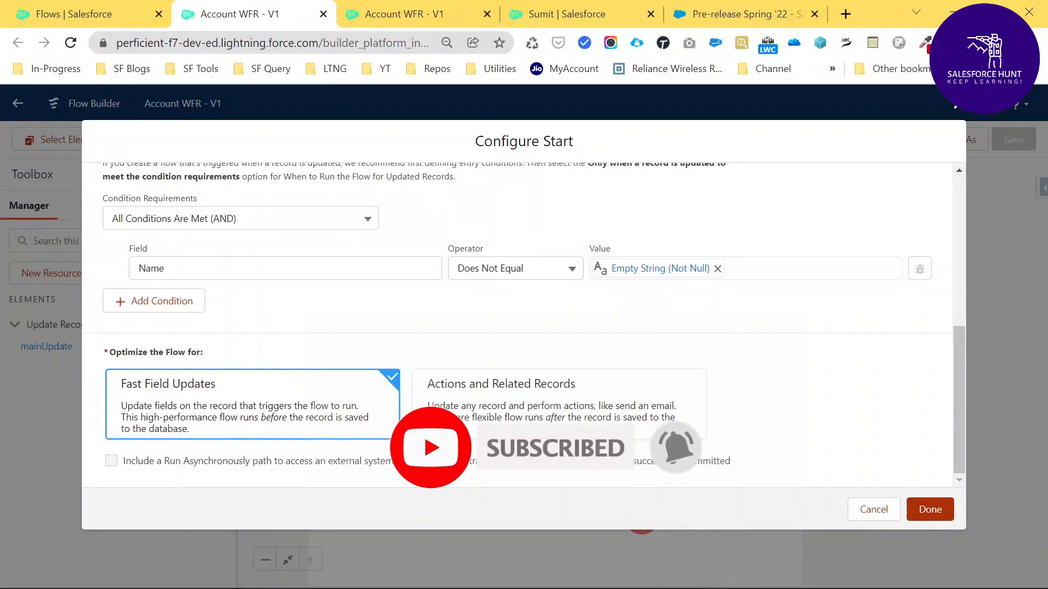
left_click(930, 509)
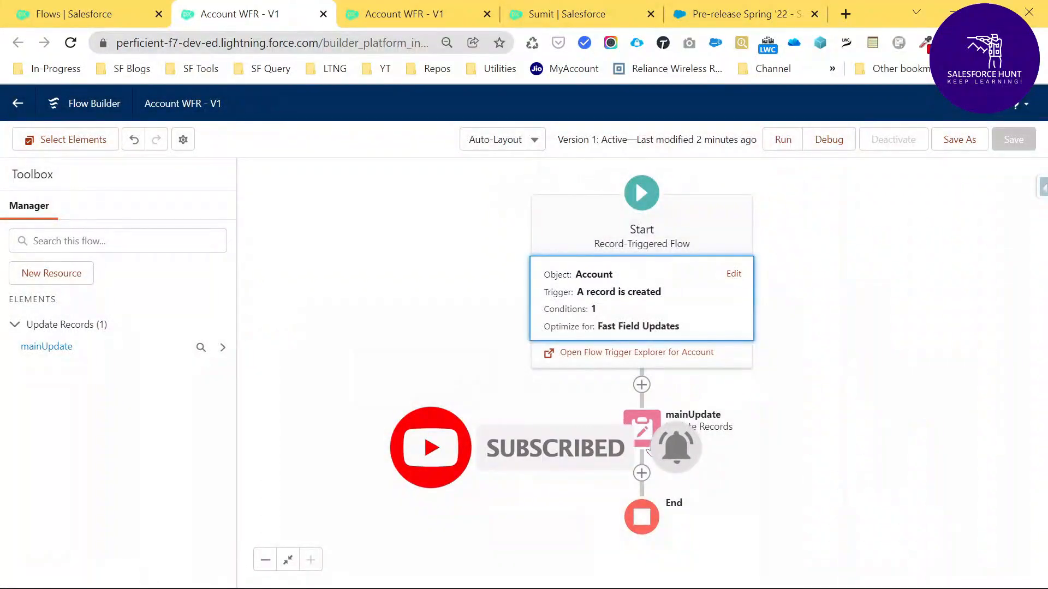
Step: Open the mainUpdate Update Records element, review its filter conditions and field values, and close it
left_click(642, 427)
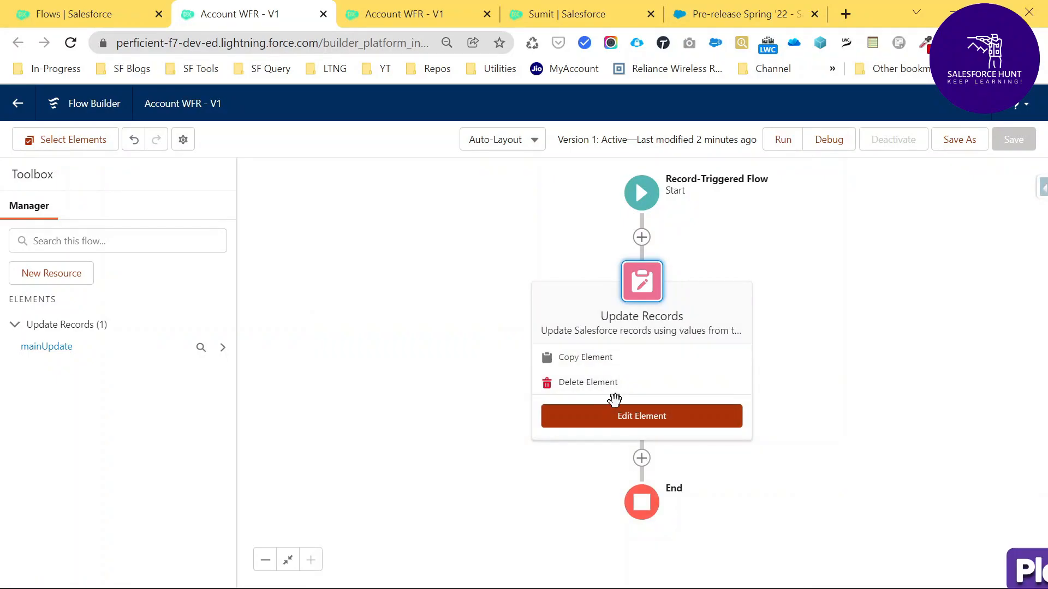
left_click(637, 418)
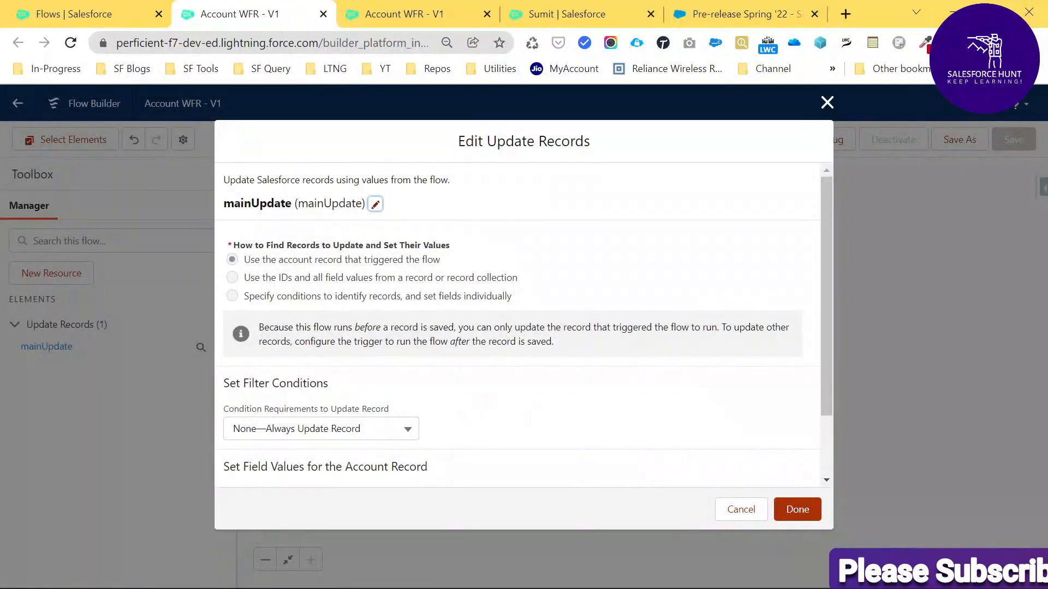
scroll(353, 423, "down", 2)
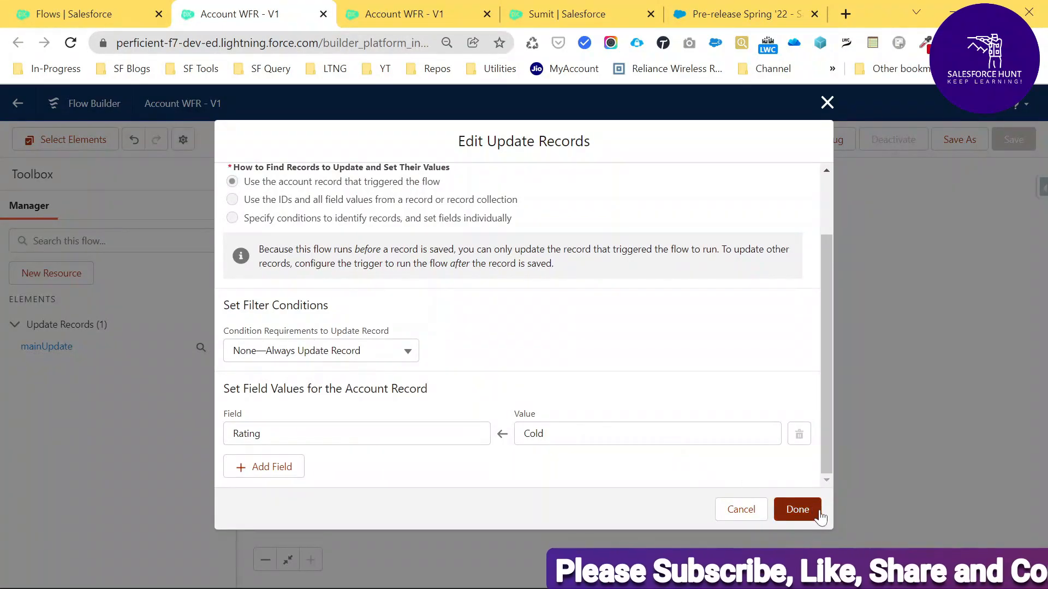
left_click(798, 509)
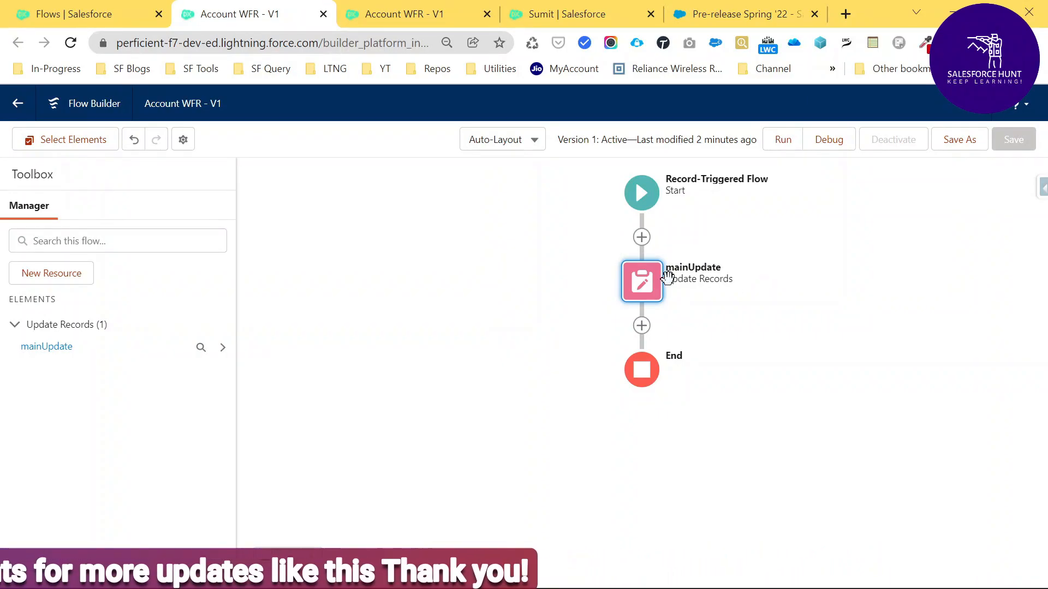
Step: Return to the Accounts list and create a new account named FLow, leaving Rating at None
left_click(407, 22)
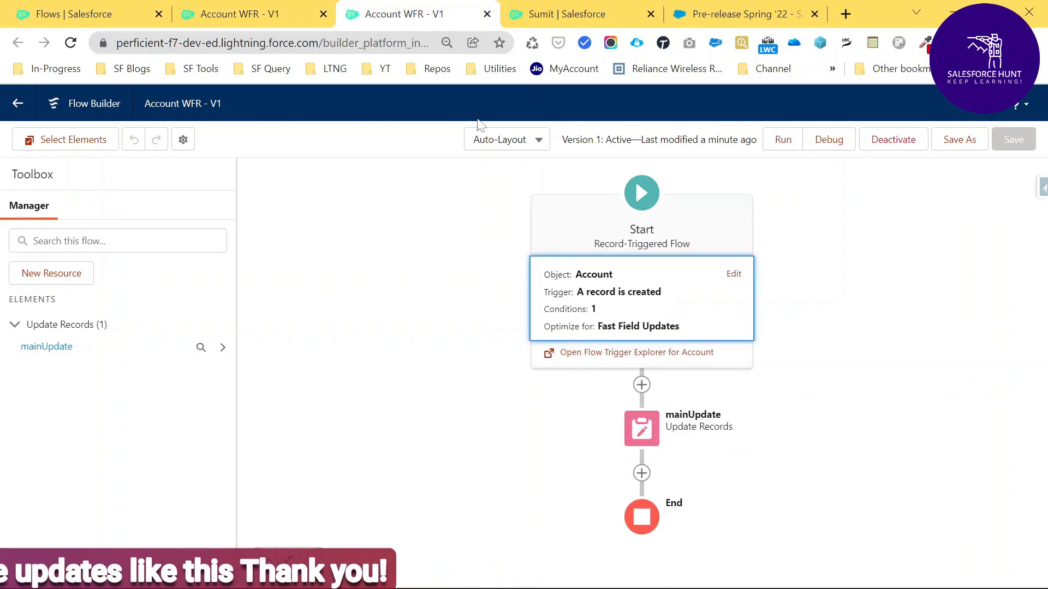
left_click(578, 14)
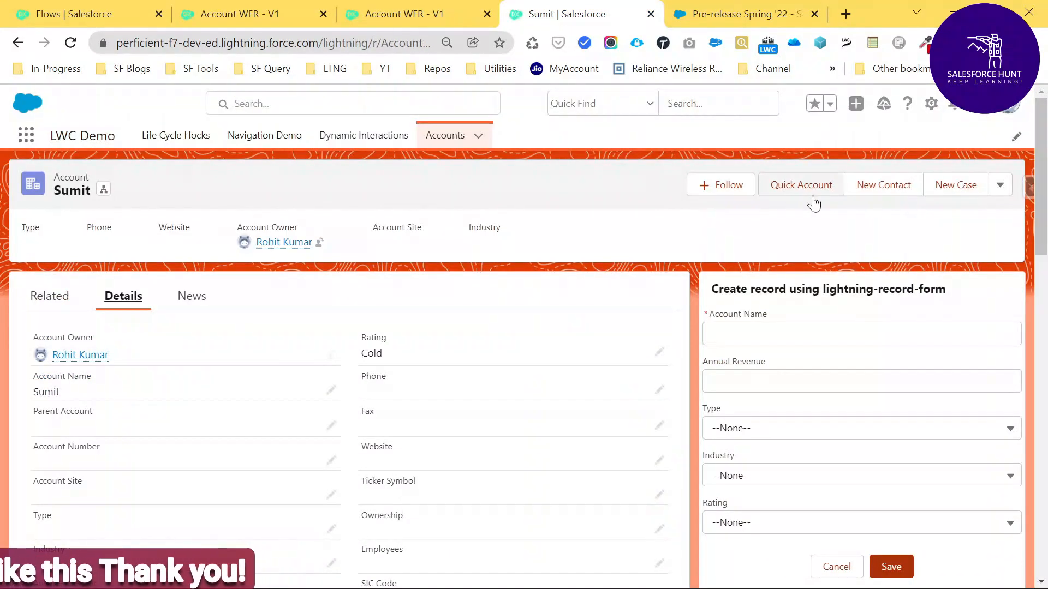
left_click(442, 137)
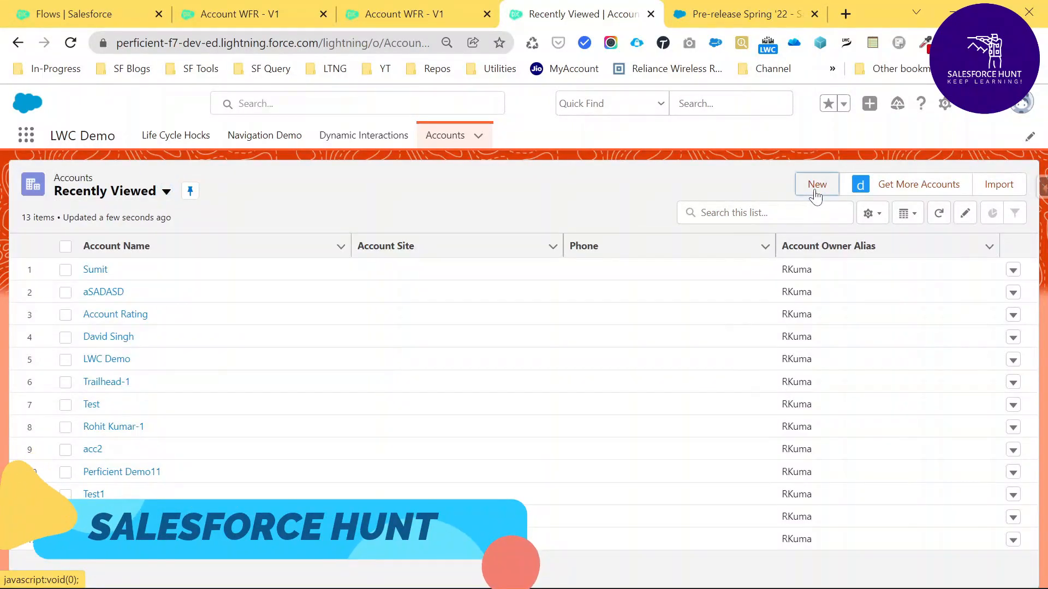
left_click(814, 188)
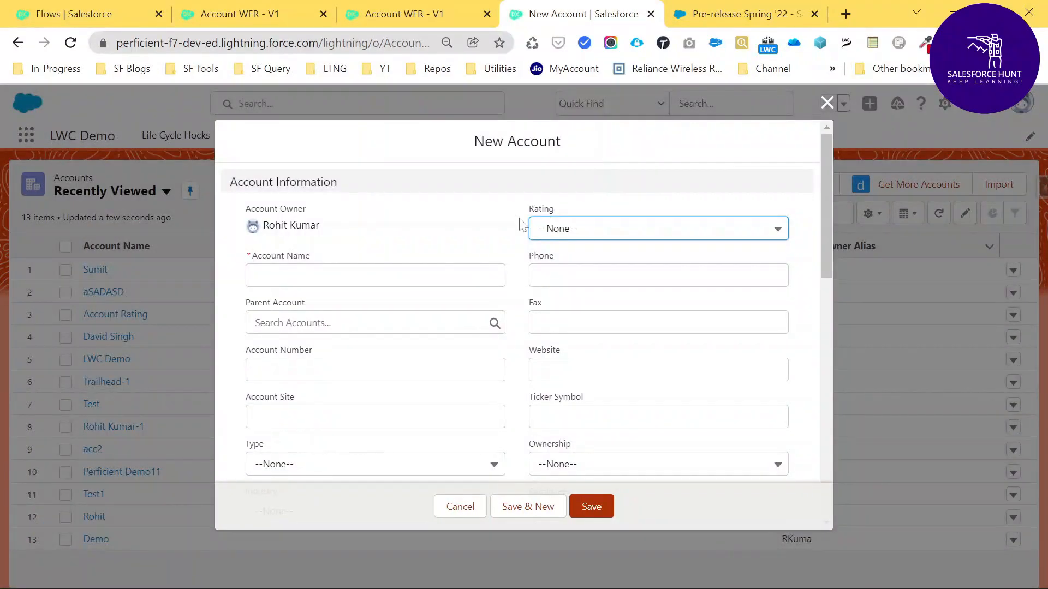
left_click(374, 276)
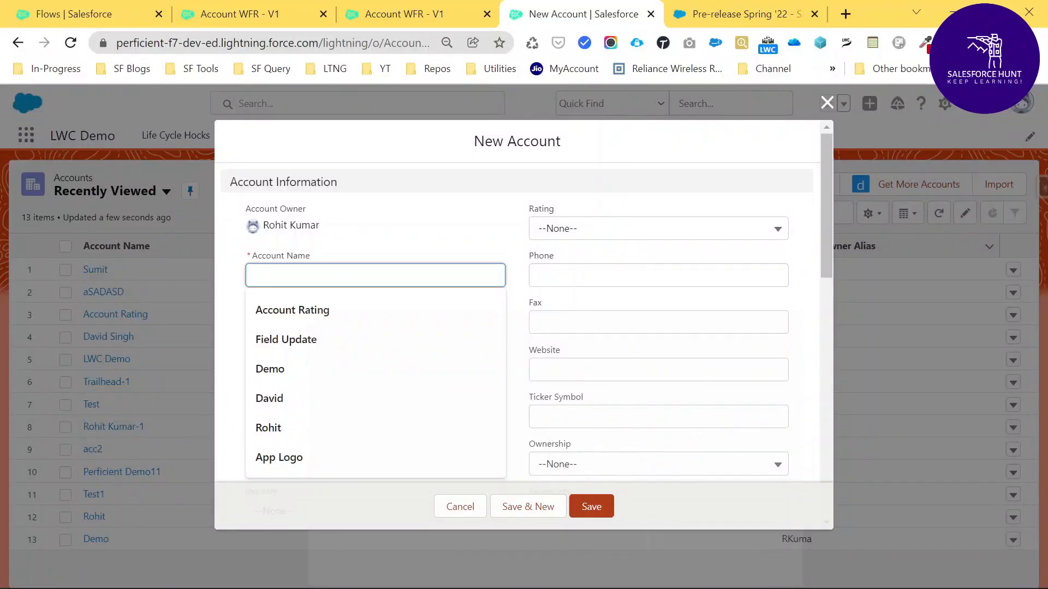
type("FLow")
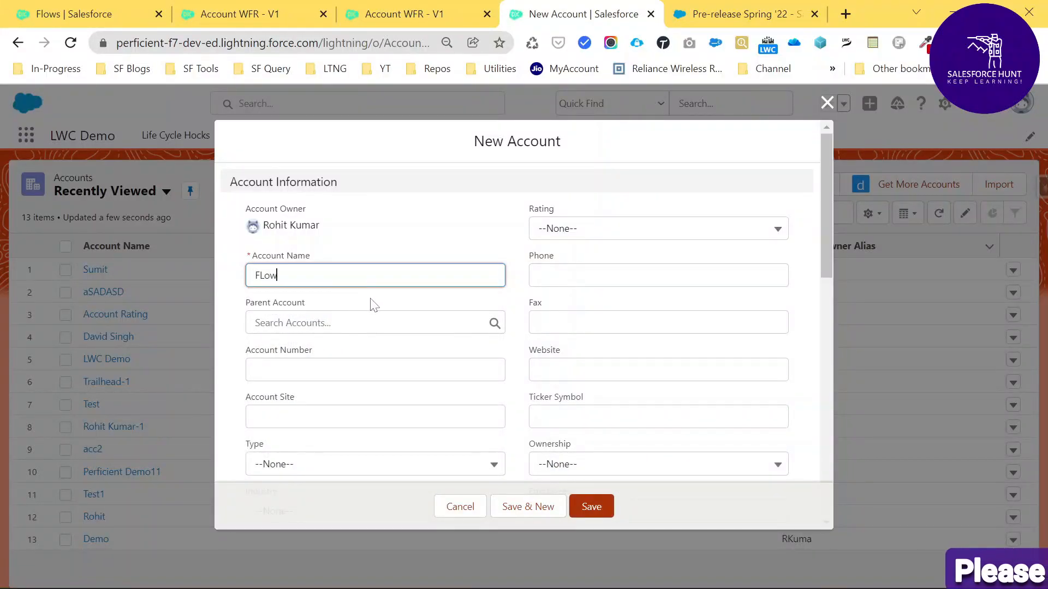
key("Tab")
left_click(595, 507)
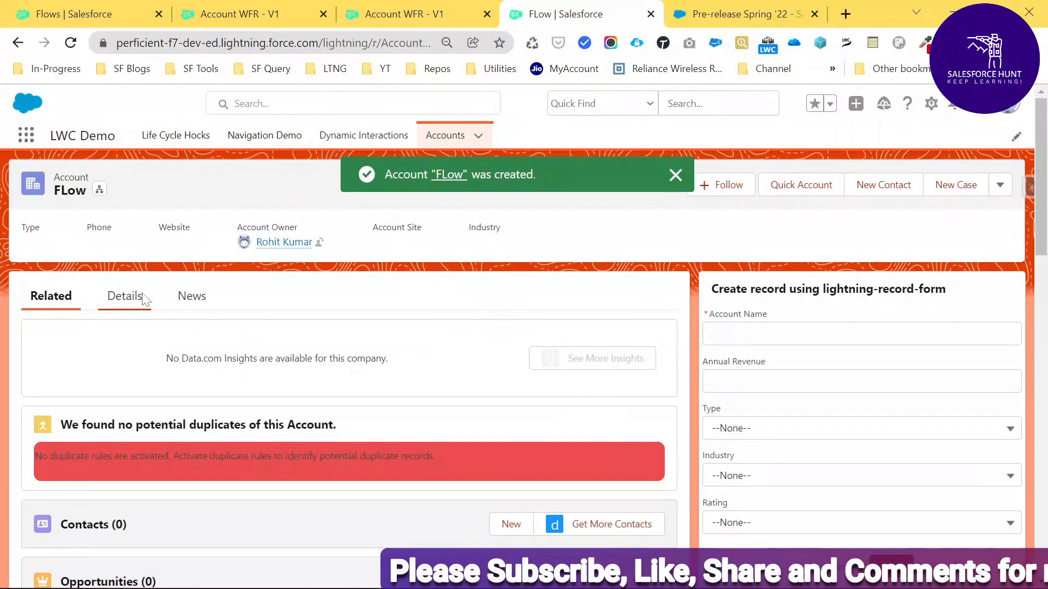
Step: Open the details of the new FLow account and check its Rating field
left_click(123, 297)
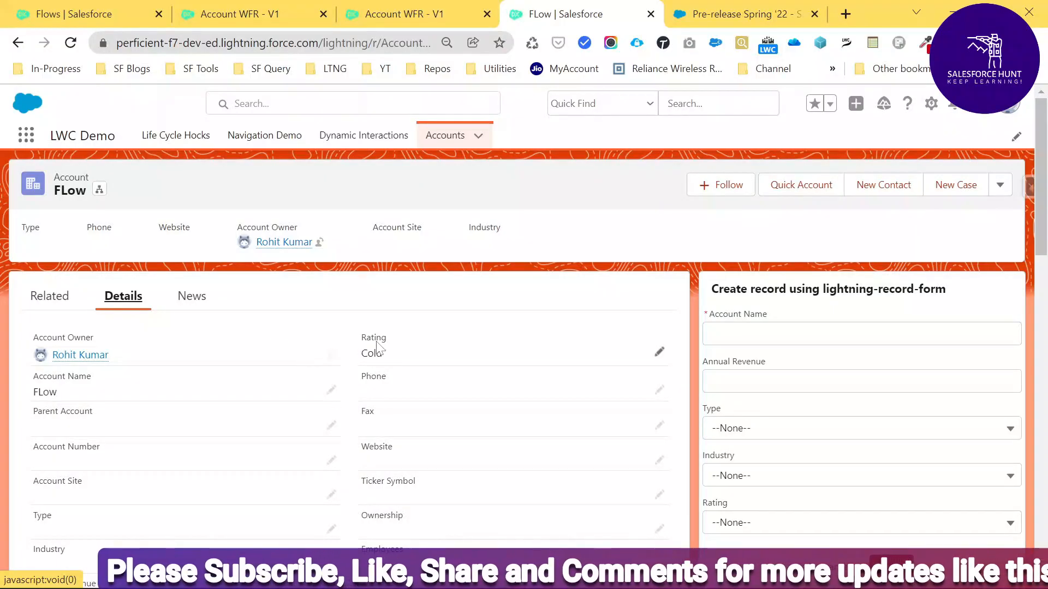
left_click_drag(393, 358, 339, 329)
left_click(414, 332)
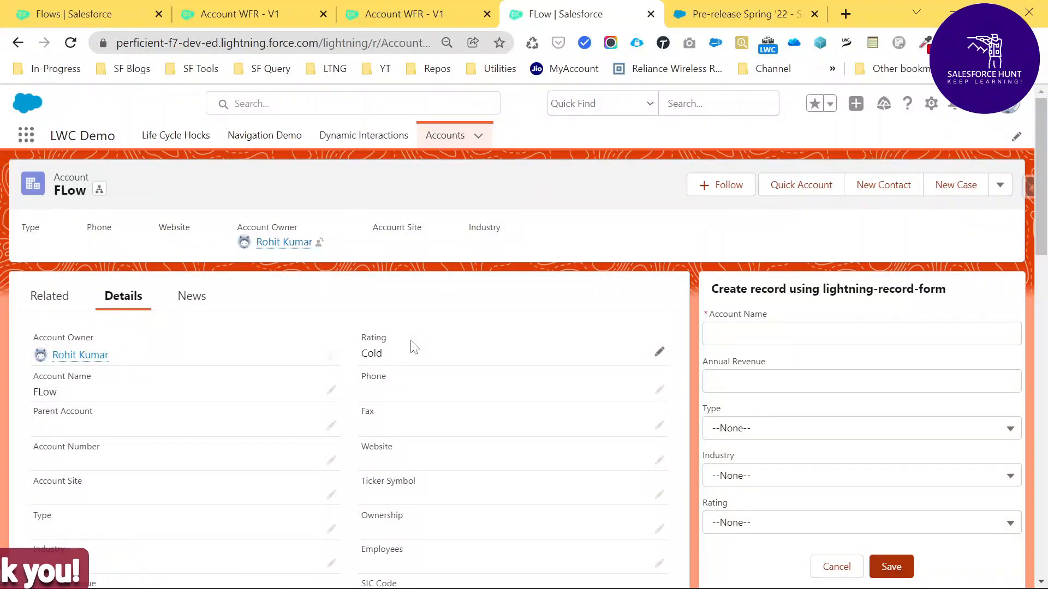
double_click(416, 353)
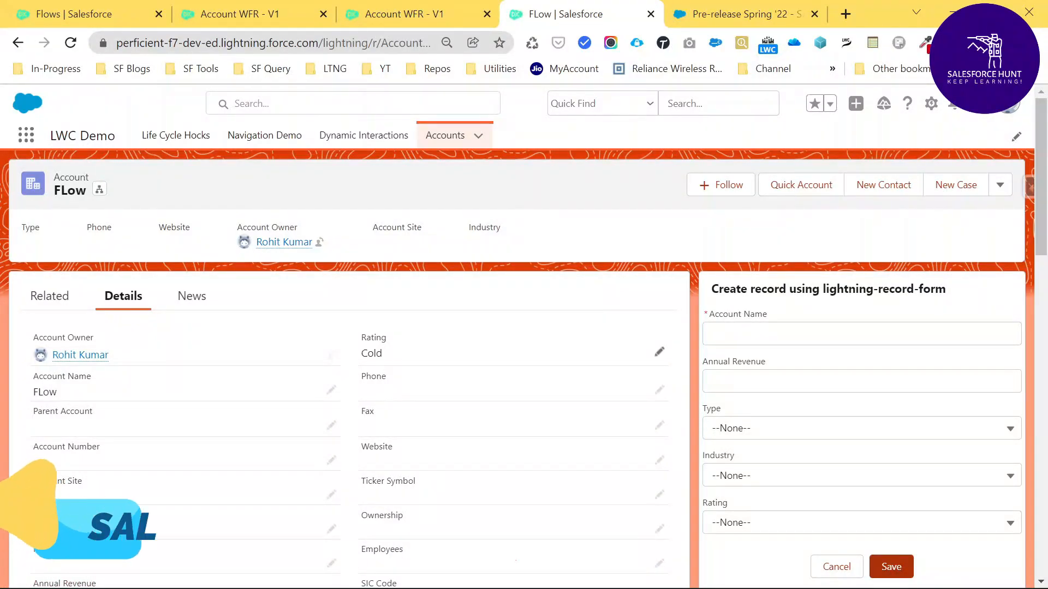
left_click(413, 356)
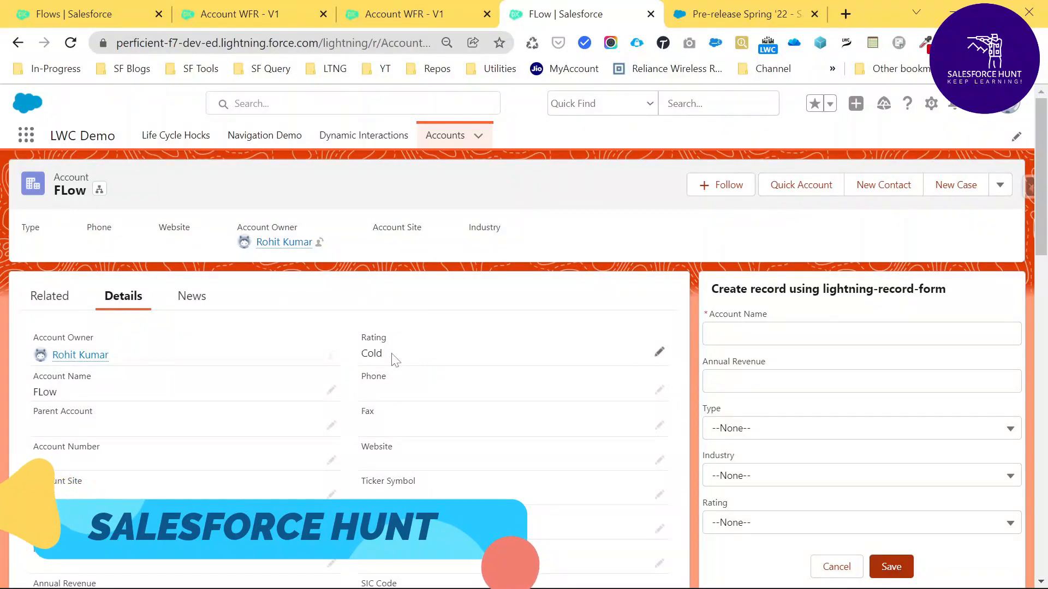